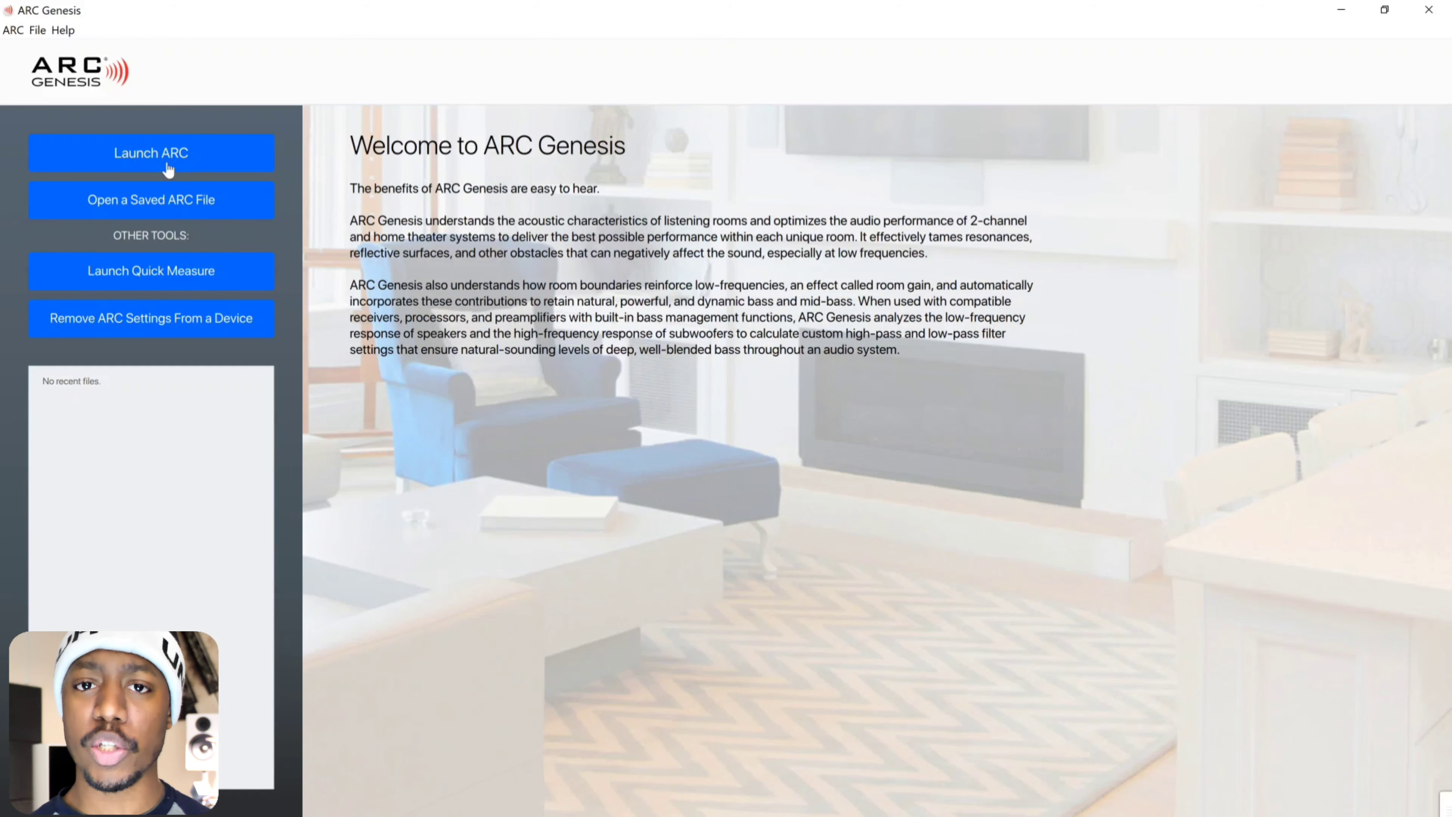
# Launch a new ARC session and select the Anthem AVM70 as the device
pyautogui.click(167, 166)
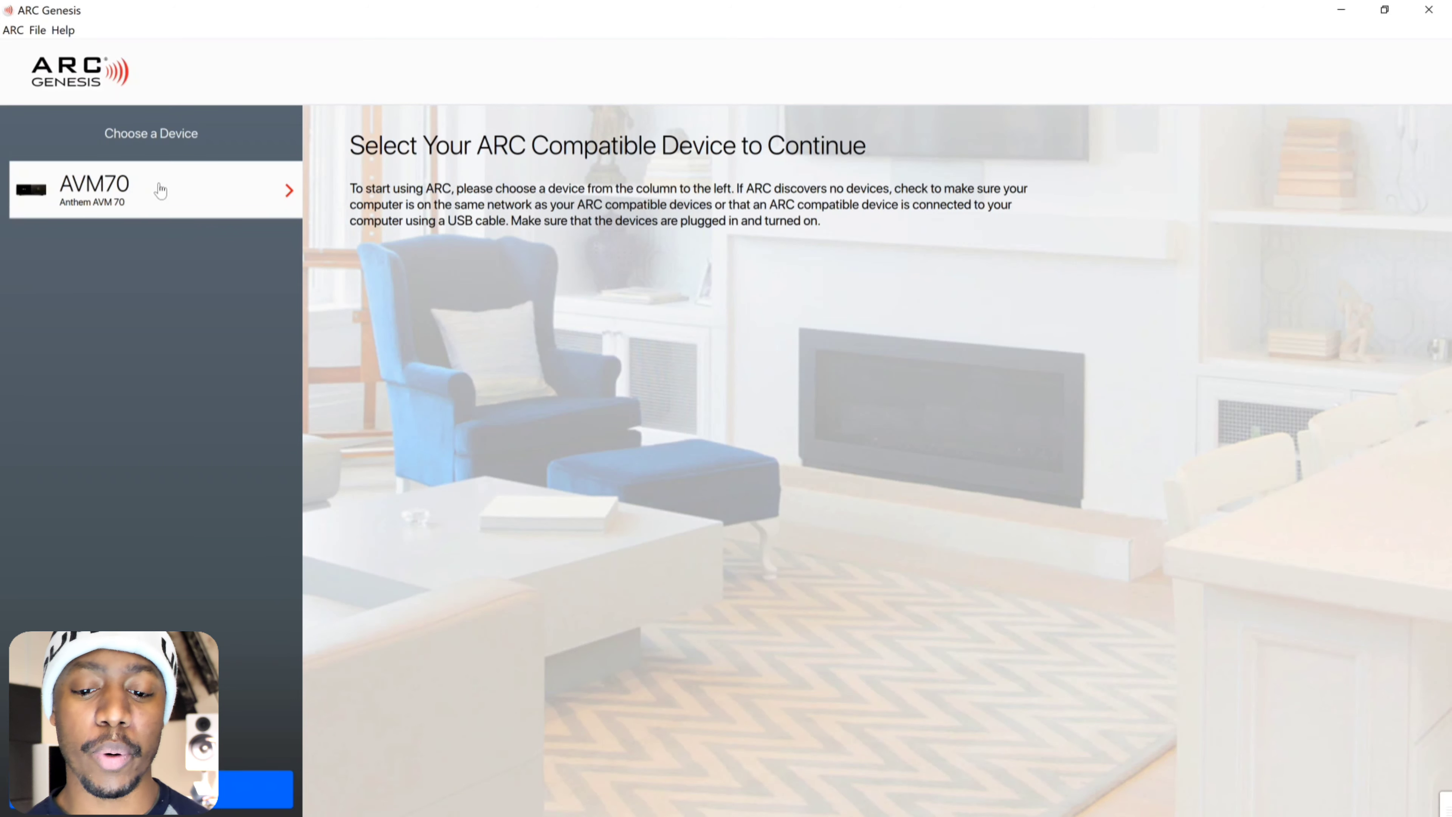
pyautogui.click(155, 191)
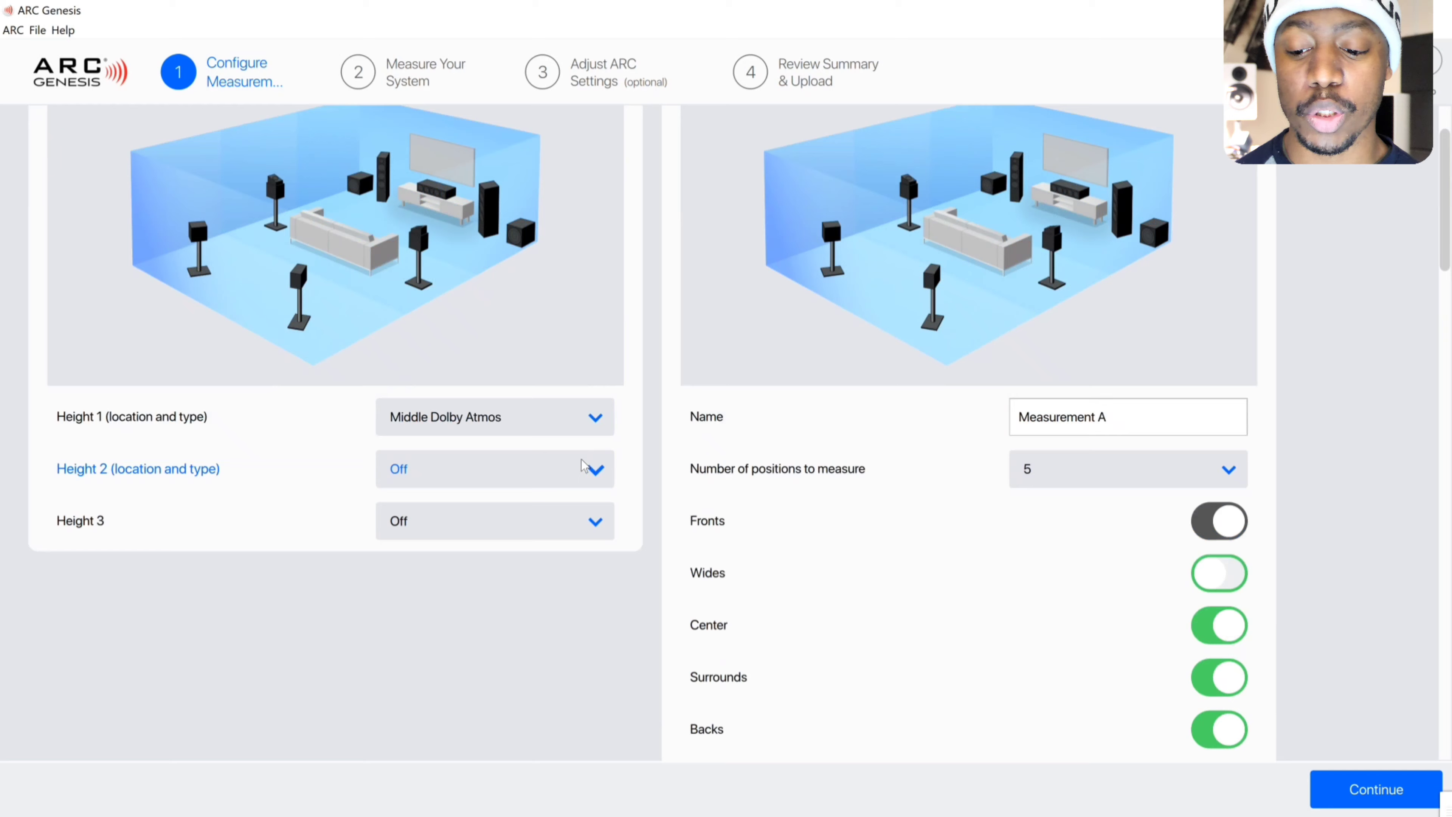
# Try Height 1 options, settle on Front On-Wall / In-Wall, and set Height 2 to Back On-Wall / In-Wall
pyautogui.scroll(-1, 583, 464)
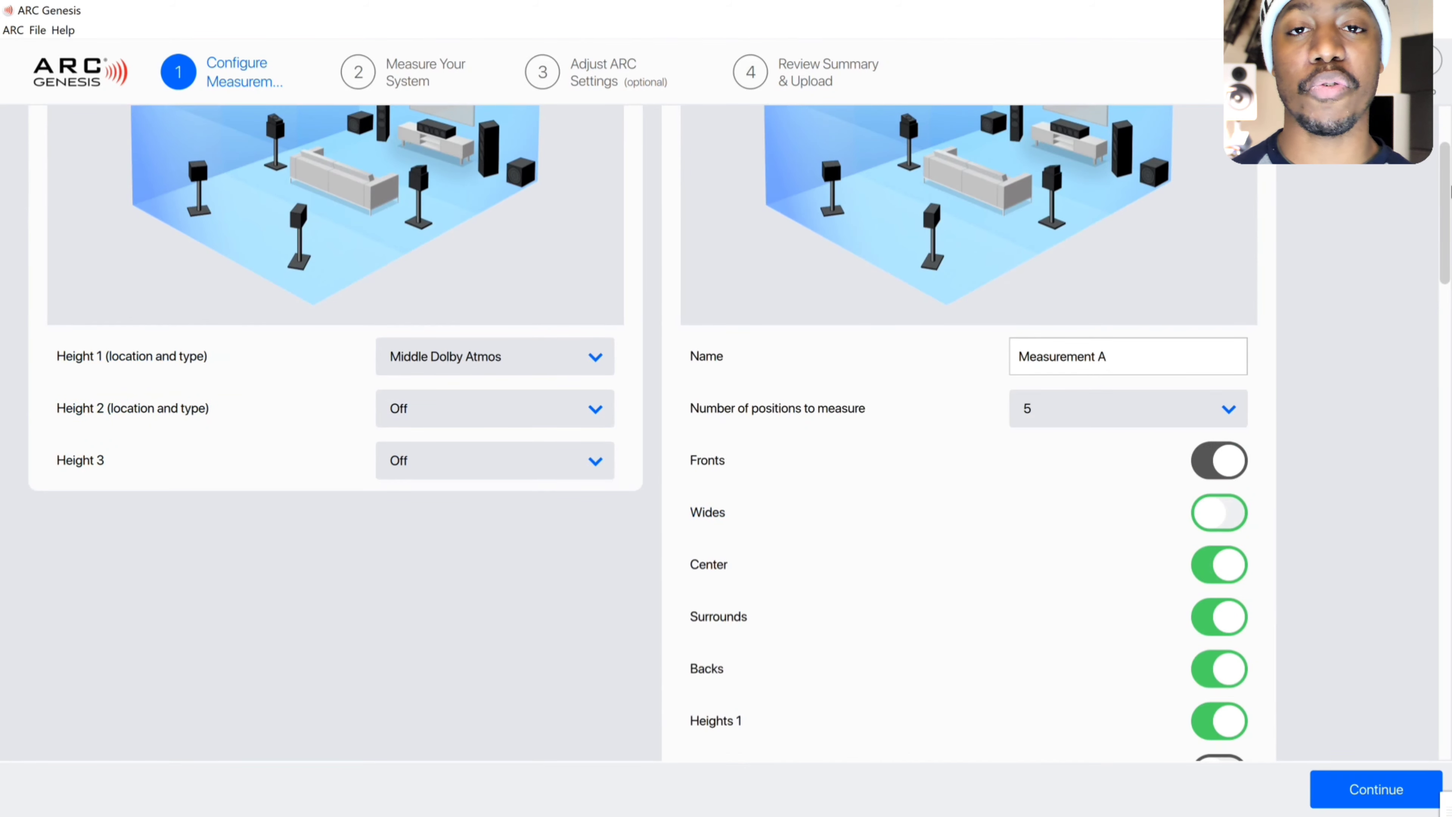
pyautogui.scroll(3, 643, 343)
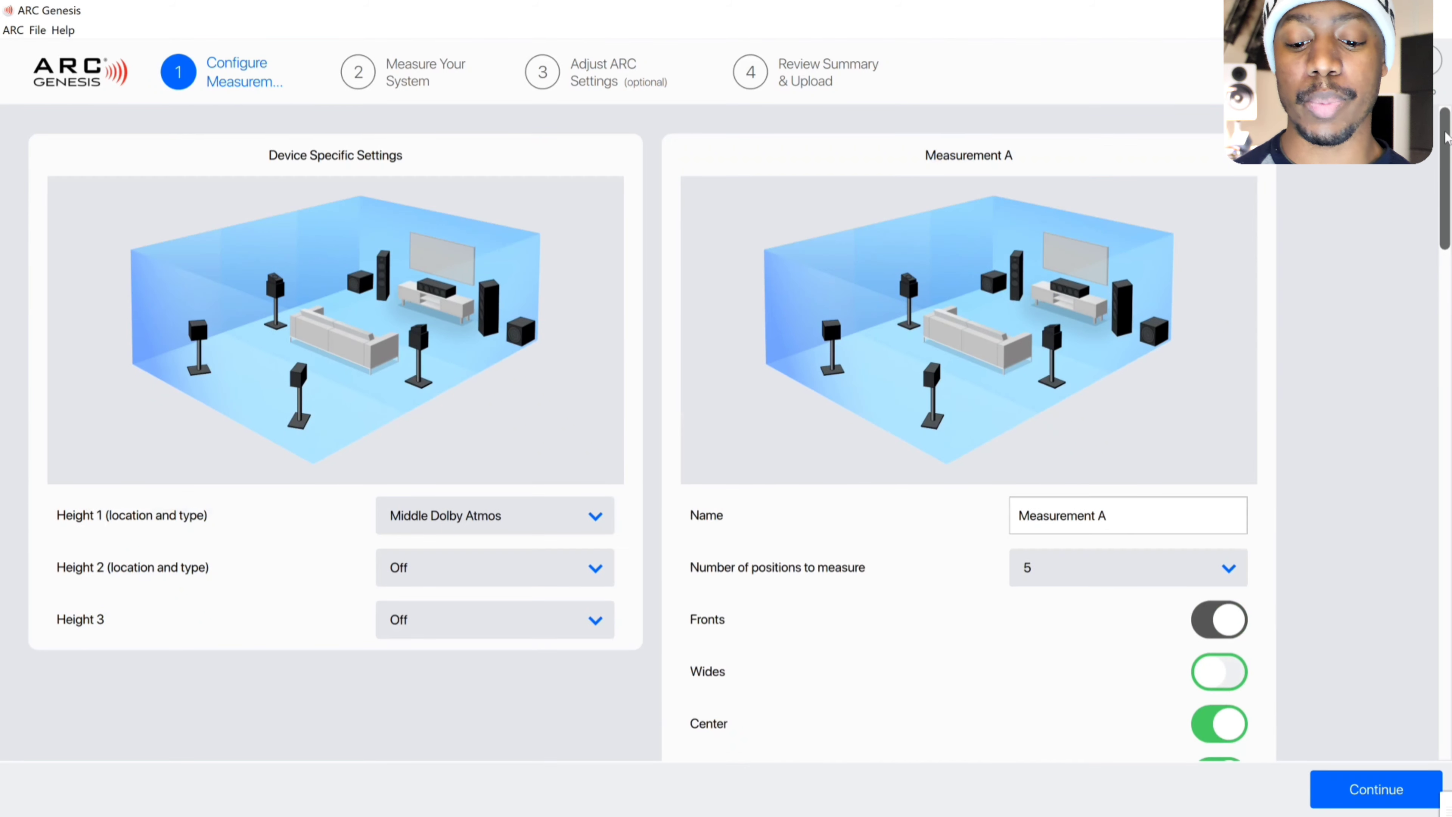
pyautogui.click(458, 518)
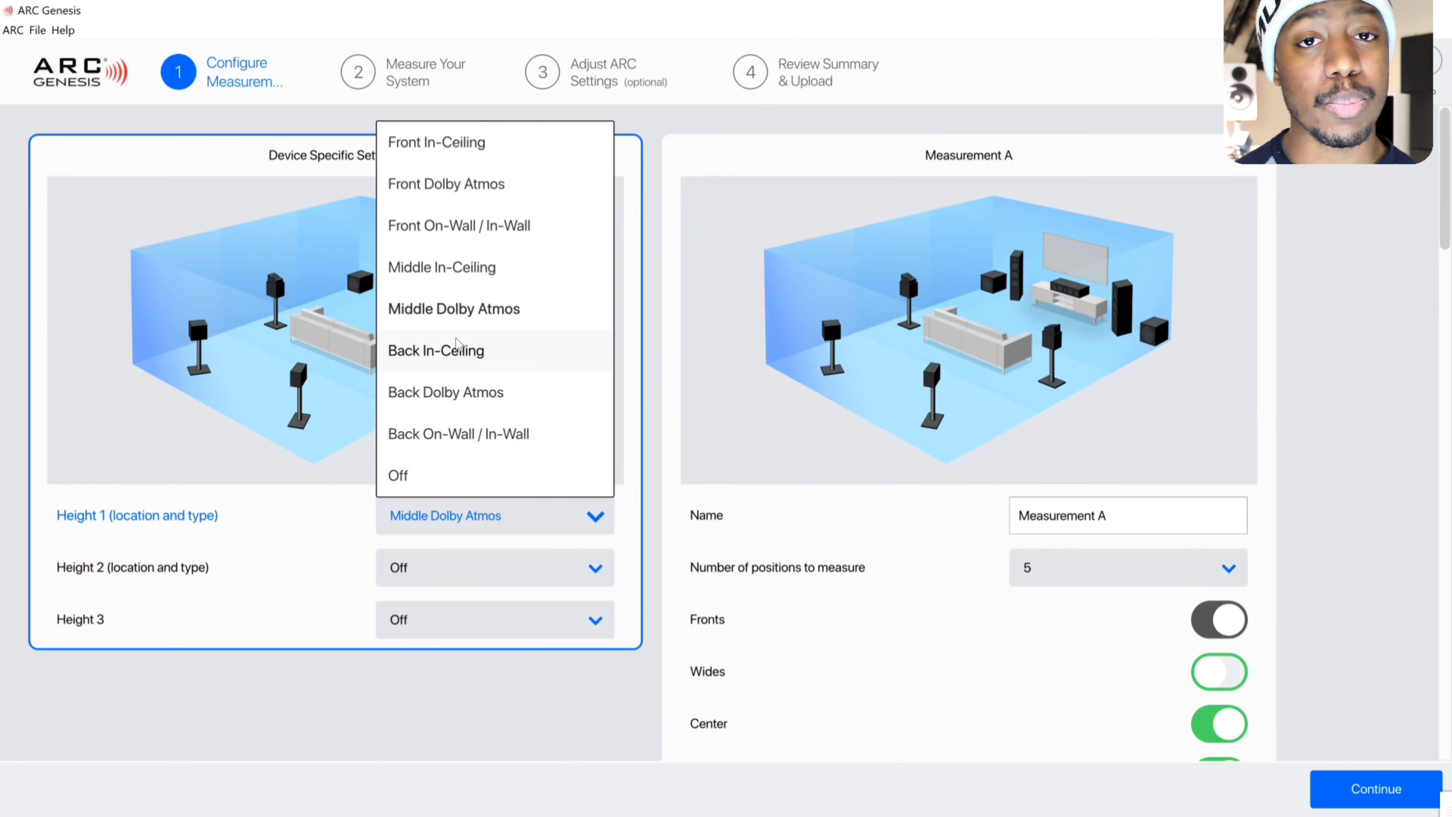
pyautogui.click(479, 226)
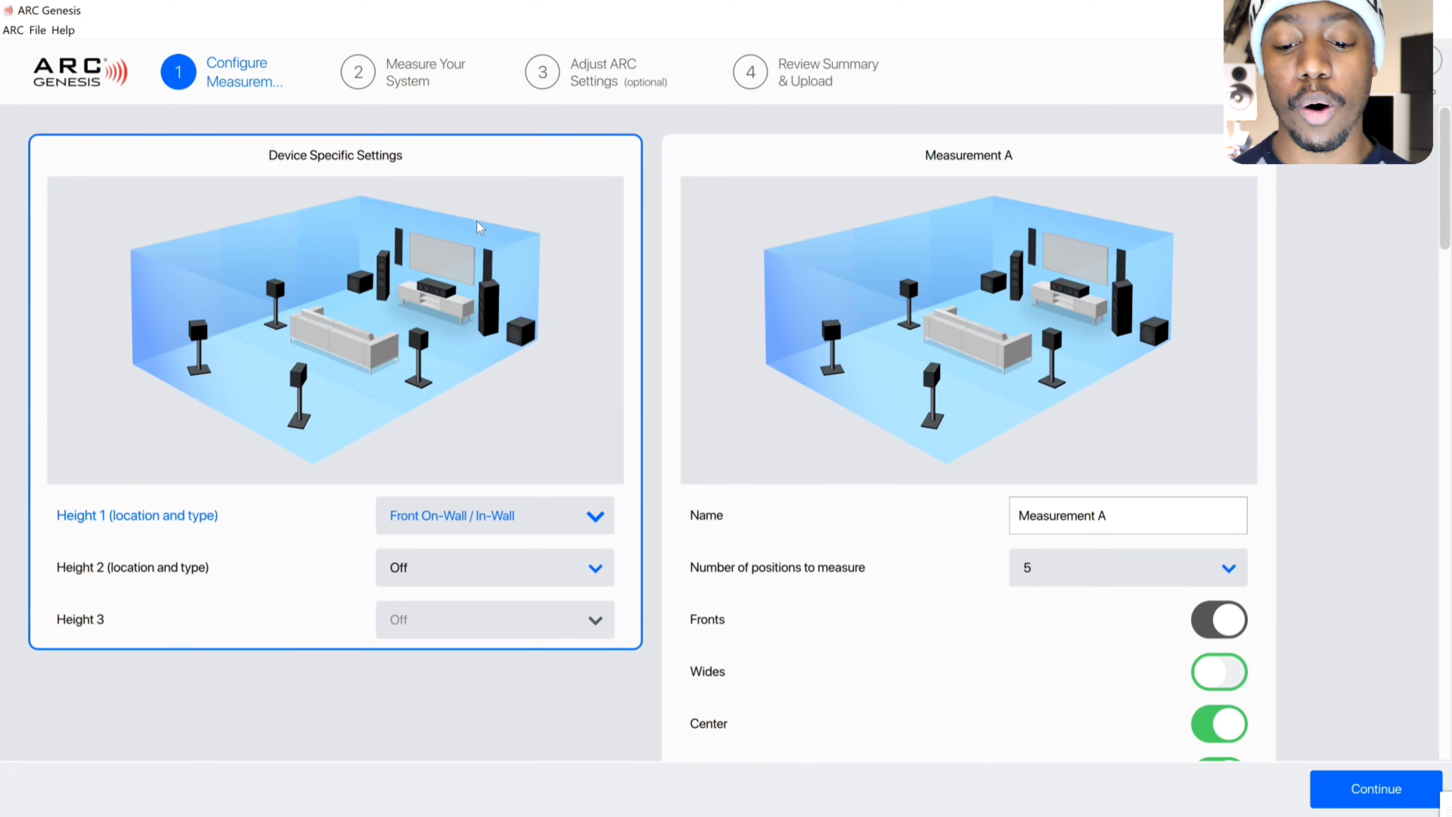
pyautogui.click(481, 516)
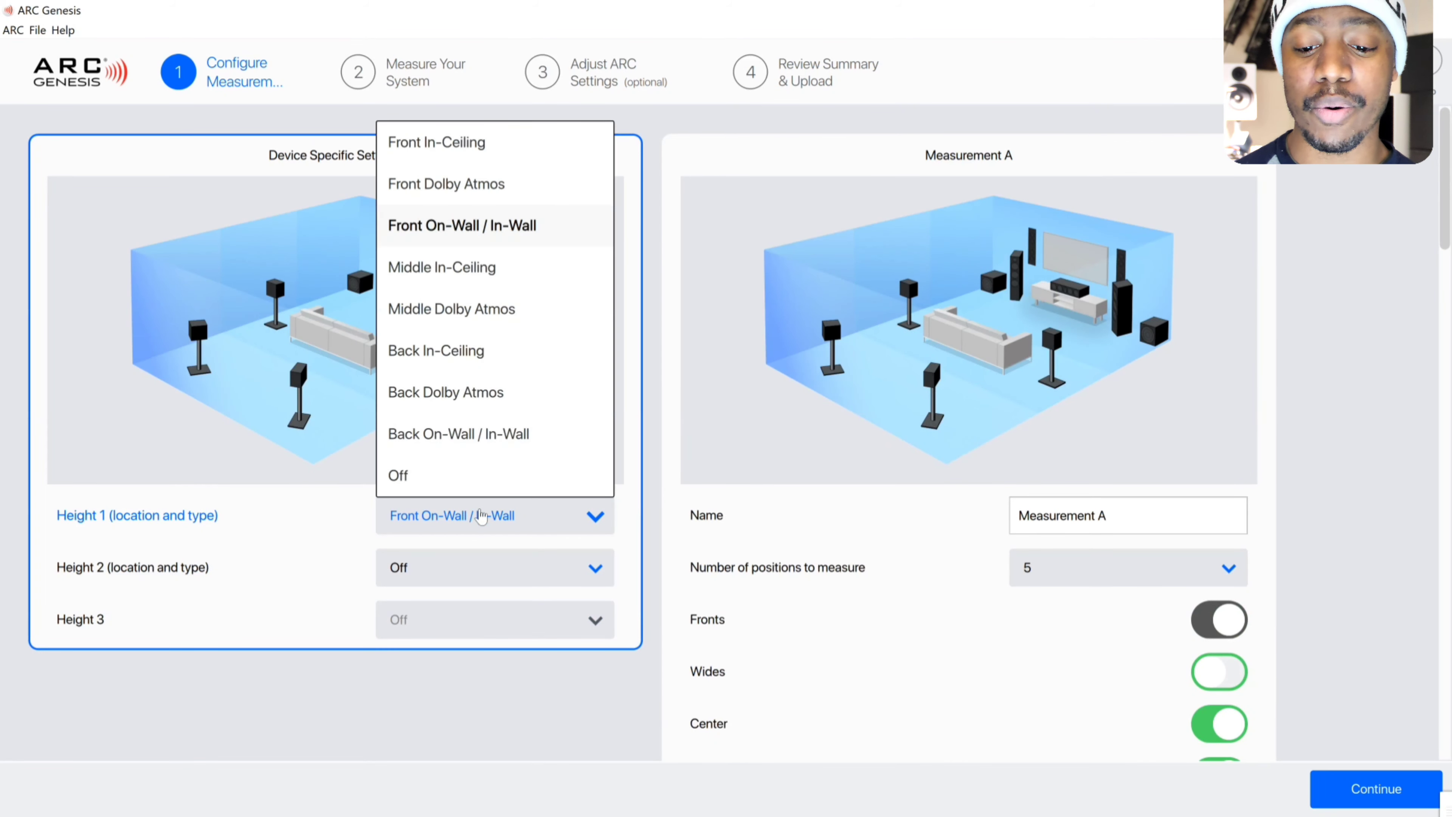
pyautogui.click(451, 186)
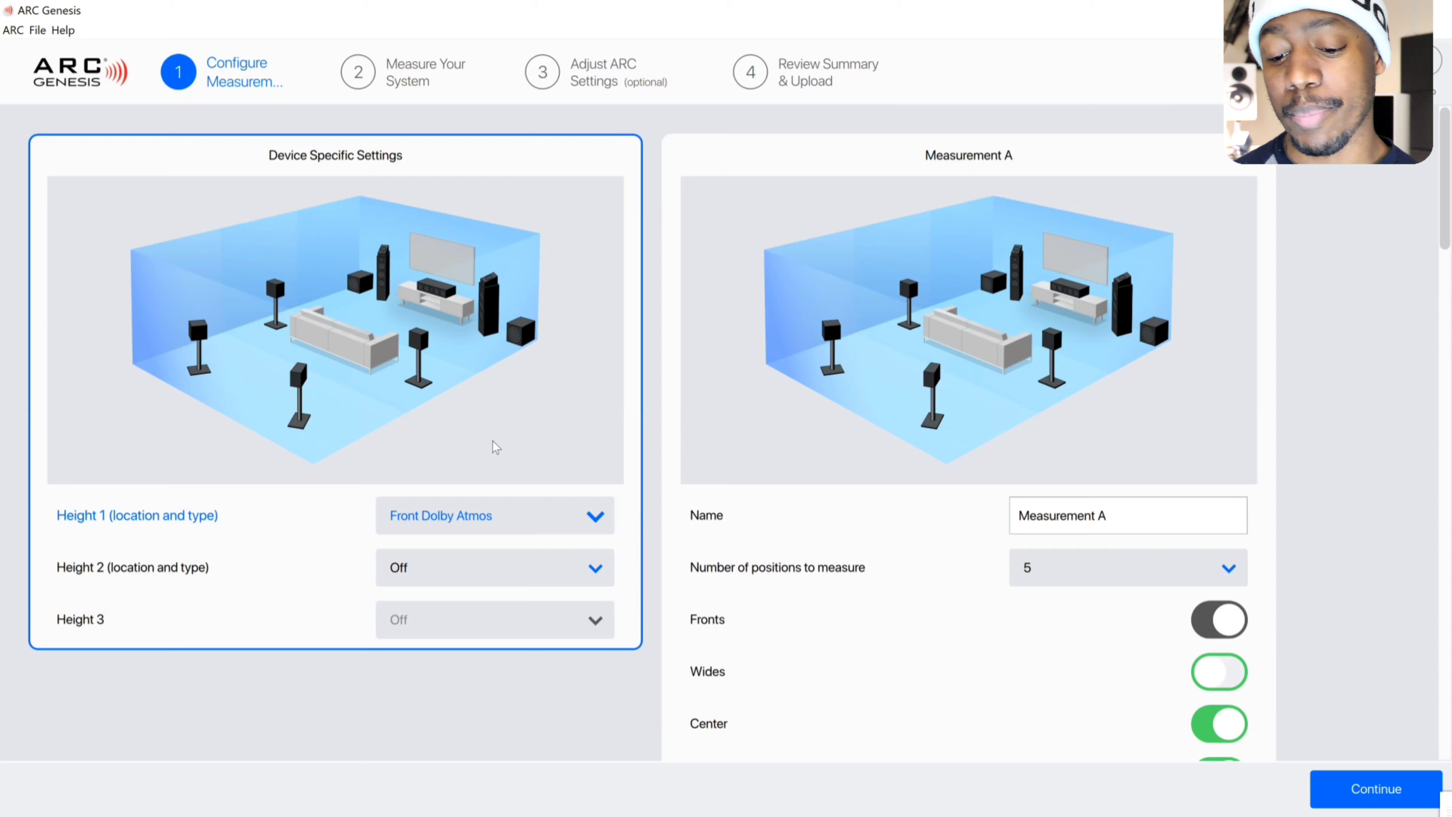
pyautogui.click(495, 512)
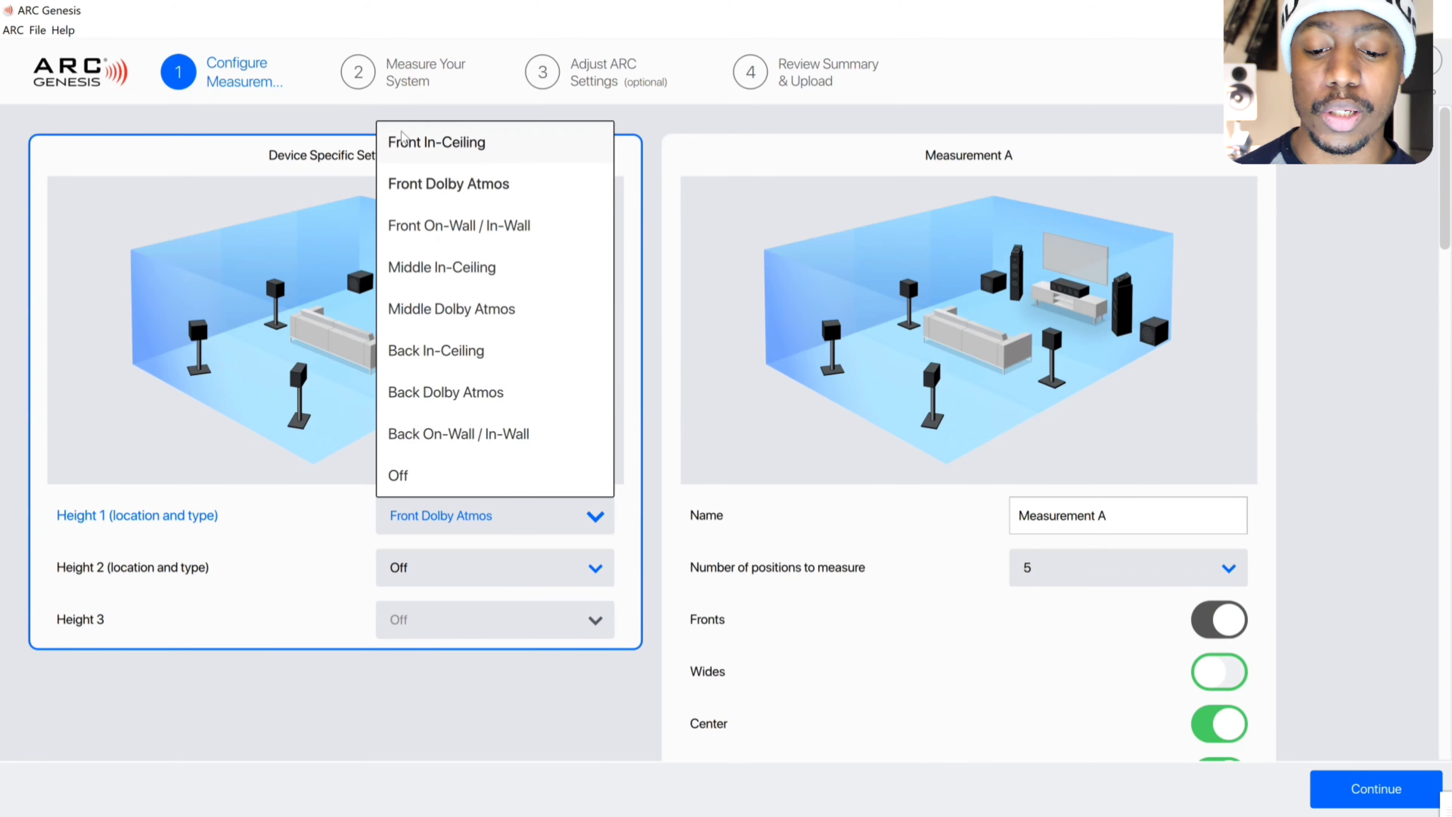
pyautogui.click(406, 150)
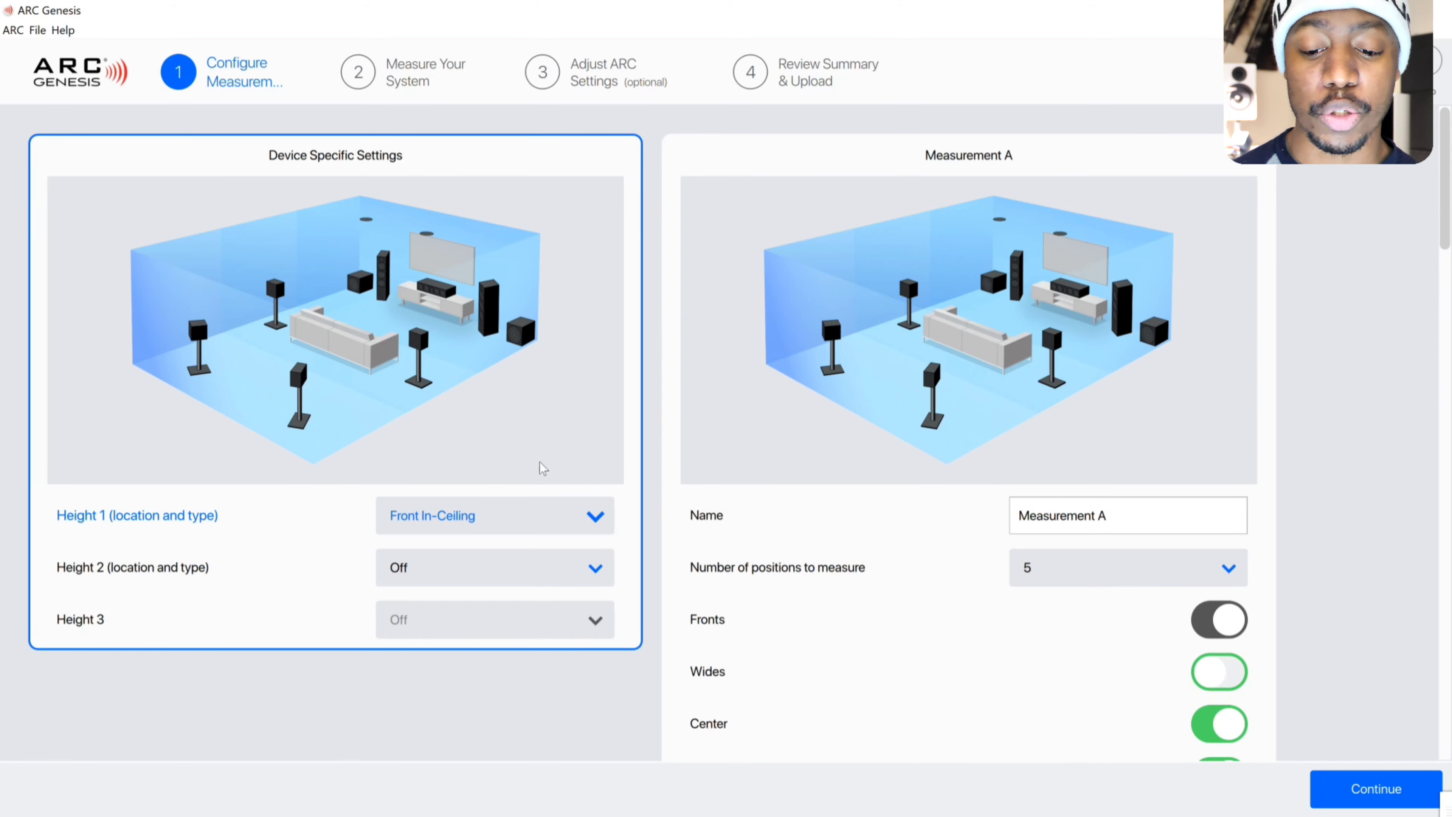
pyautogui.click(515, 515)
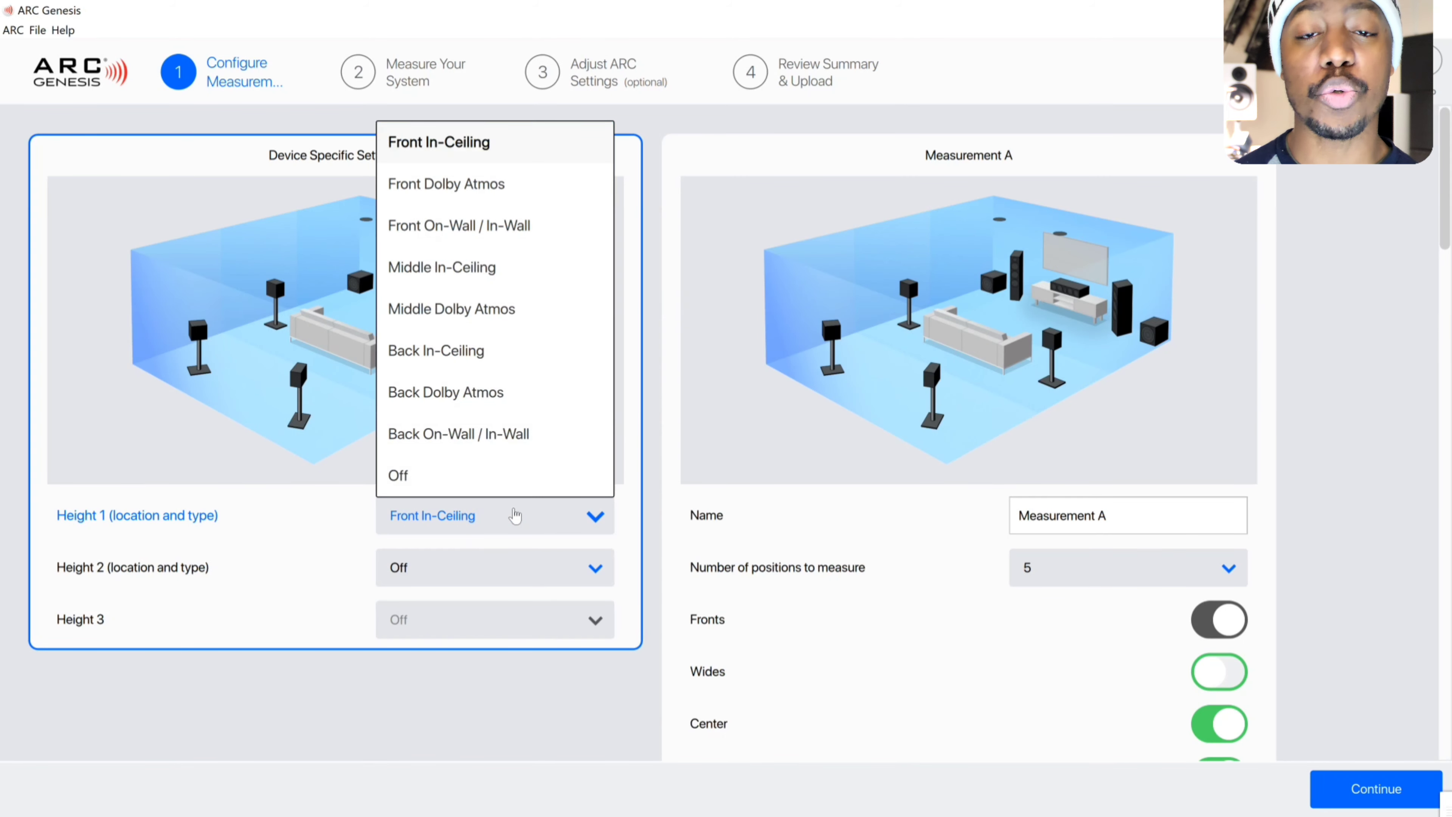
pyautogui.click(489, 236)
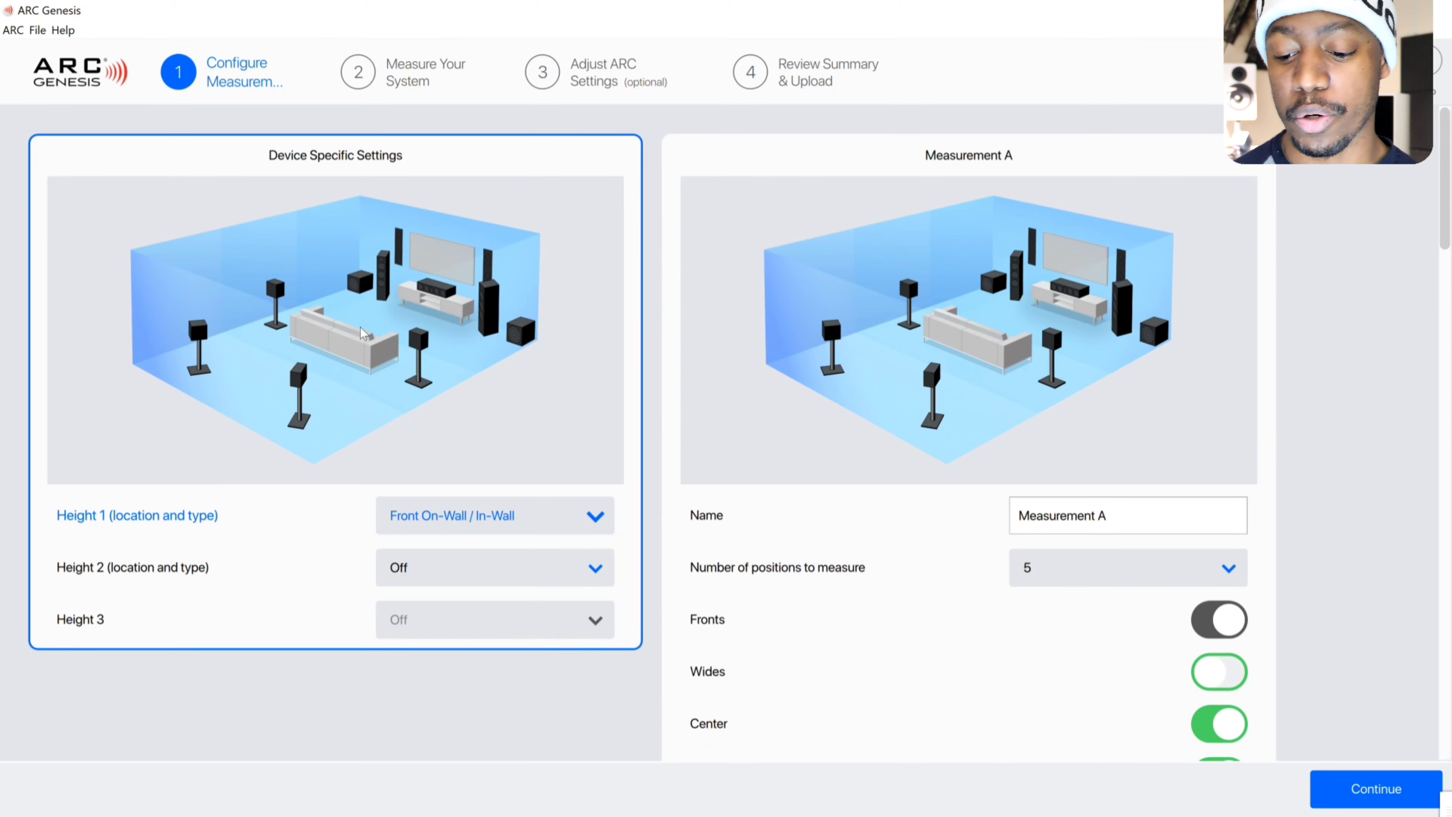
pyautogui.click(404, 571)
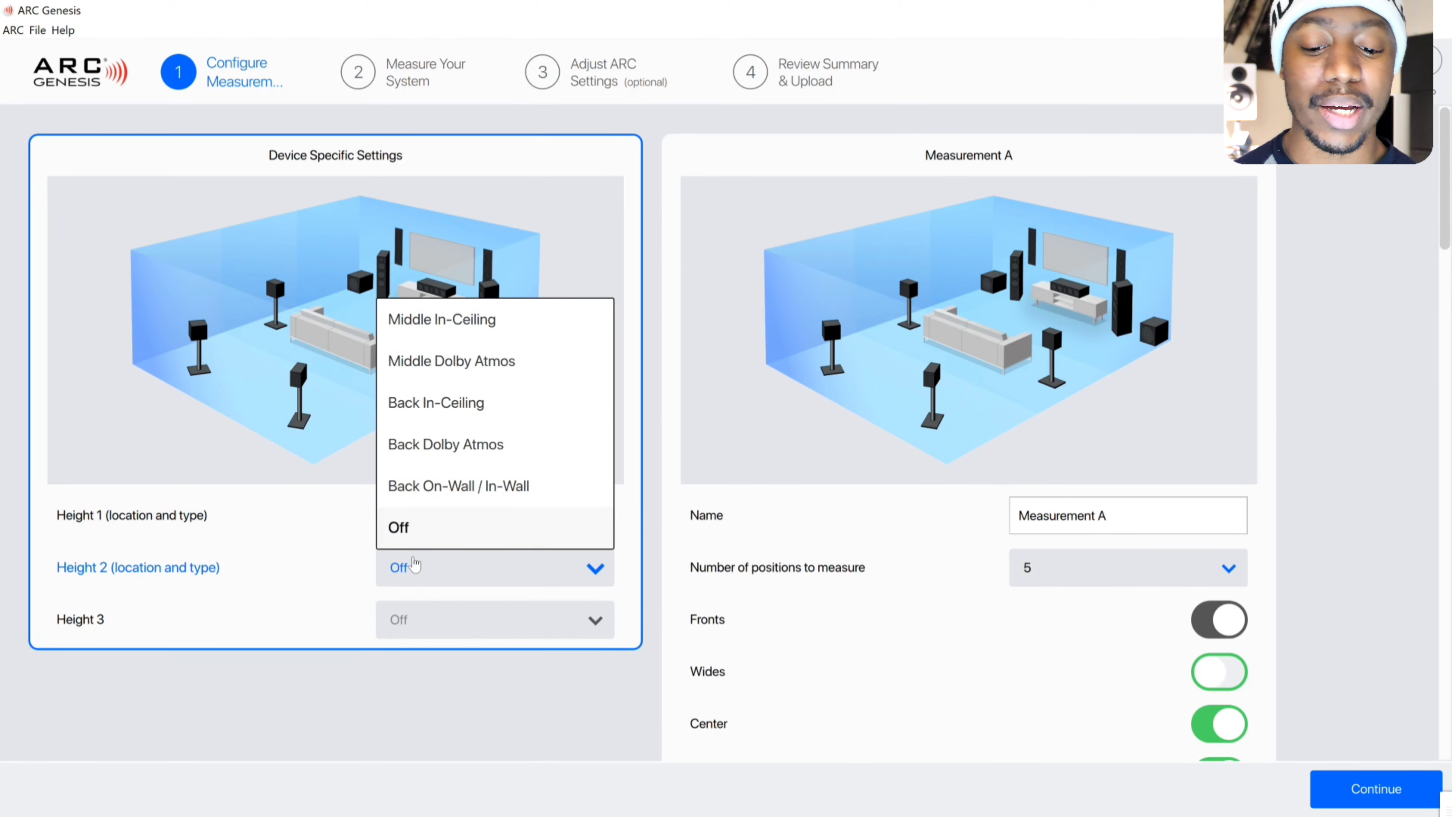
pyautogui.click(502, 483)
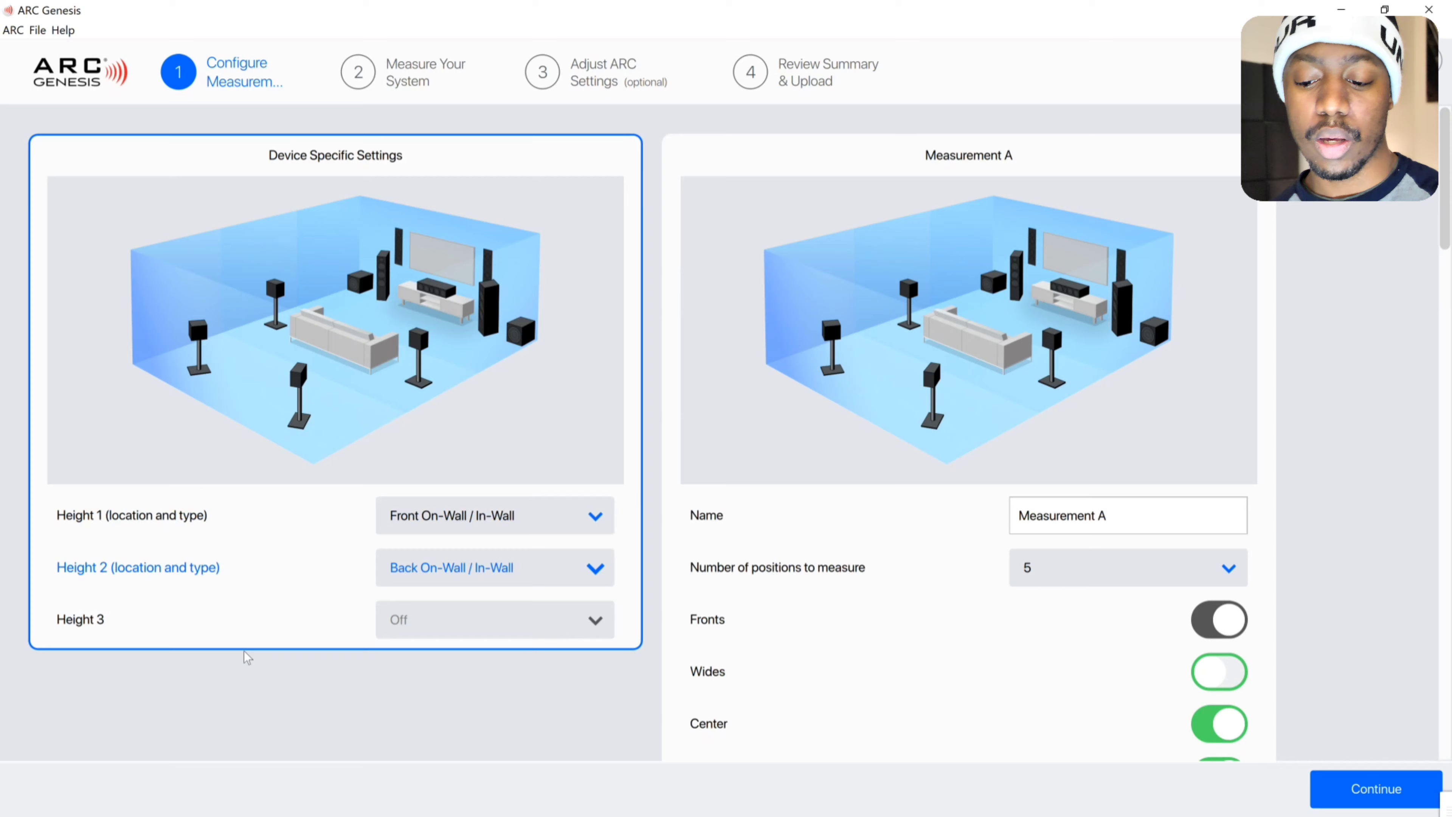
# Rename Measurement A to 'AVM 1', keep 5 positions, and exclude the back speakers
pyautogui.scroll(-3, 683, 471)
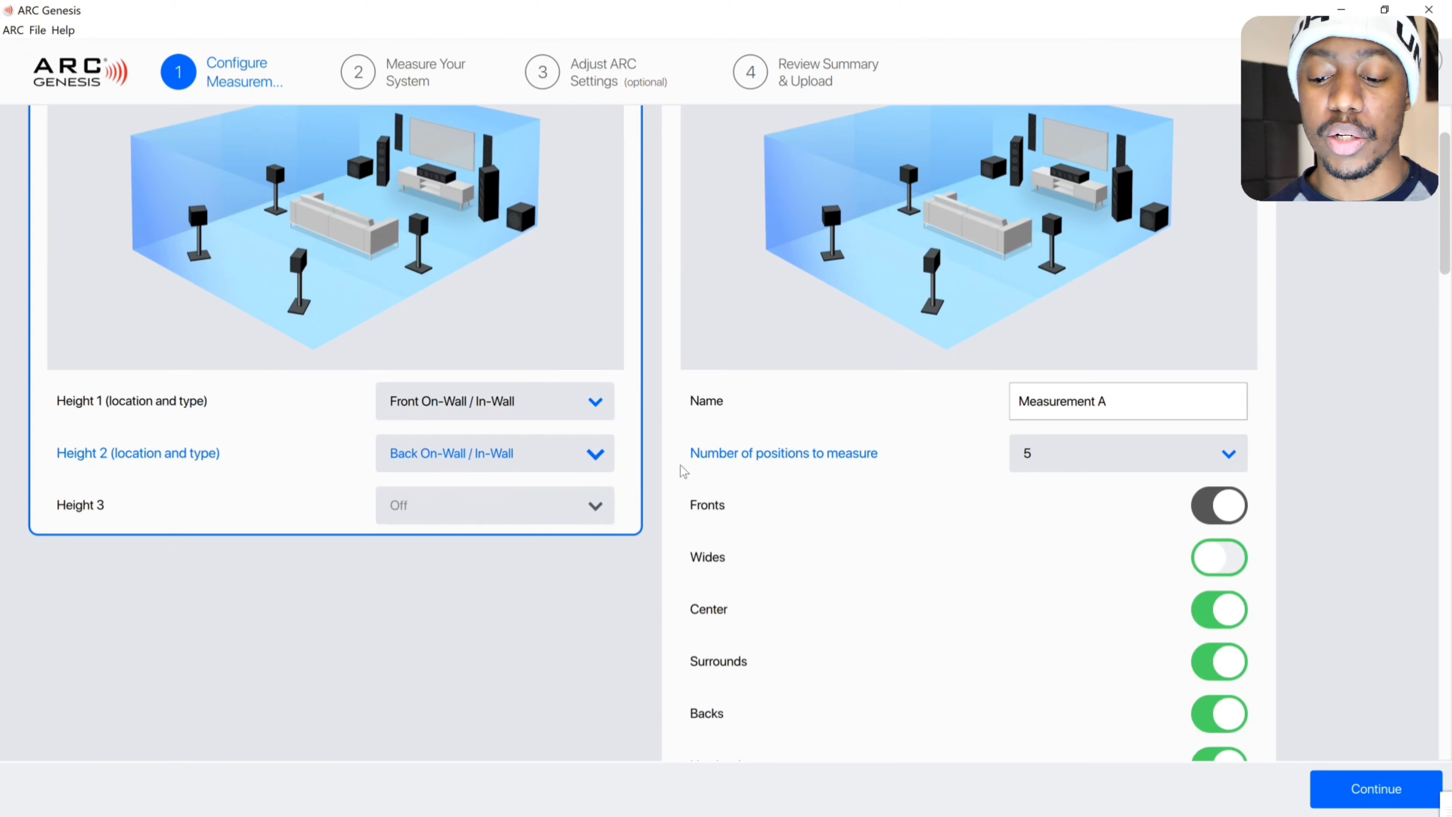
pyautogui.click(1123, 365)
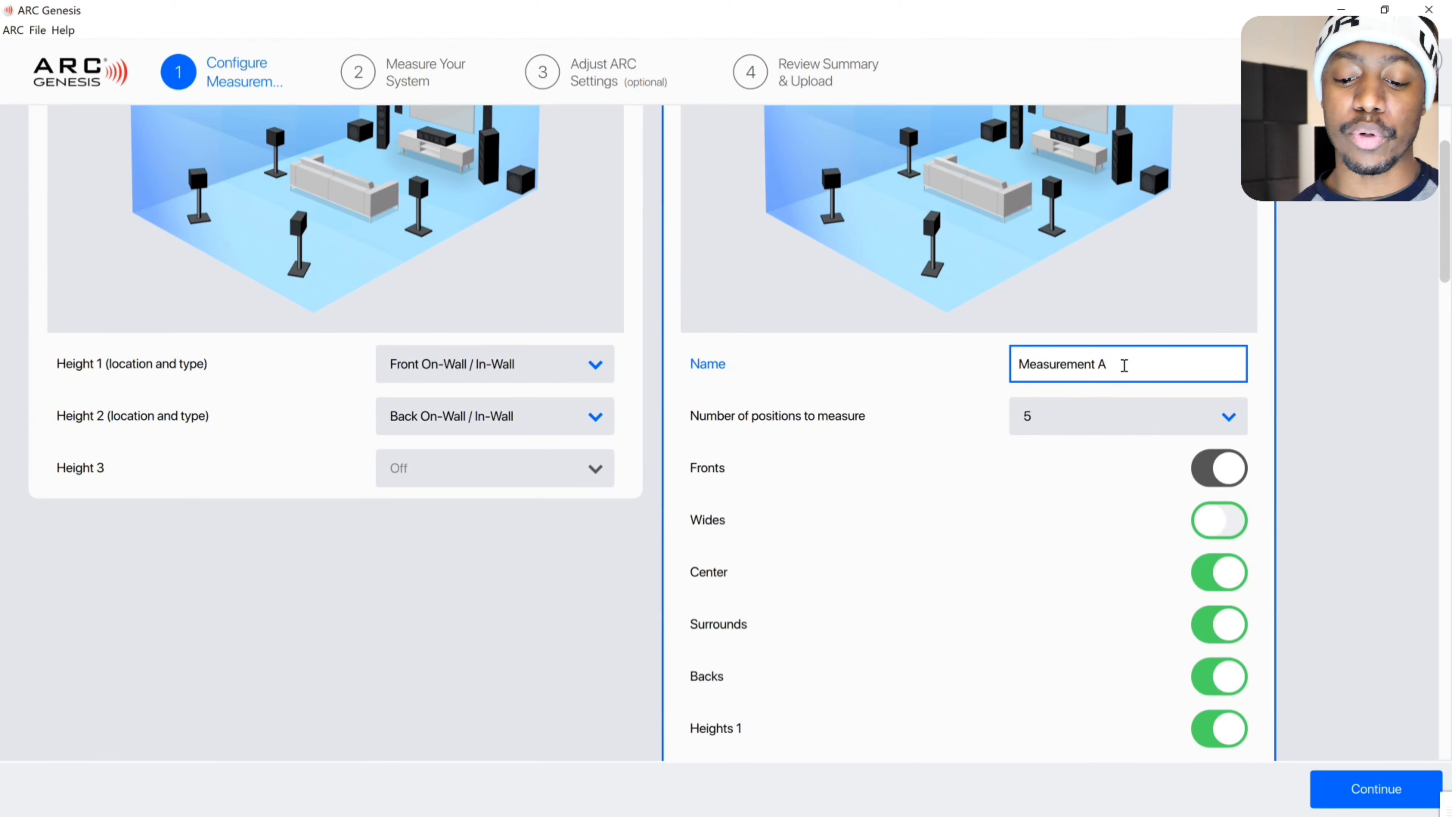
pyautogui.press('BackSpace')
pyautogui.press('BackSpace')
pyautogui.press('BackSpace')
pyautogui.press('BackSpace')
pyautogui.press('BackSpace')
pyautogui.press('BackSpace')
pyautogui.press('BackSpace')
pyautogui.press('BackSpace')
pyautogui.press('BackSpace')
pyautogui.press('BackSpace')
pyautogui.press('BackSpace')
pyautogui.press('BackSpace')
pyautogui.press('BackSpace')
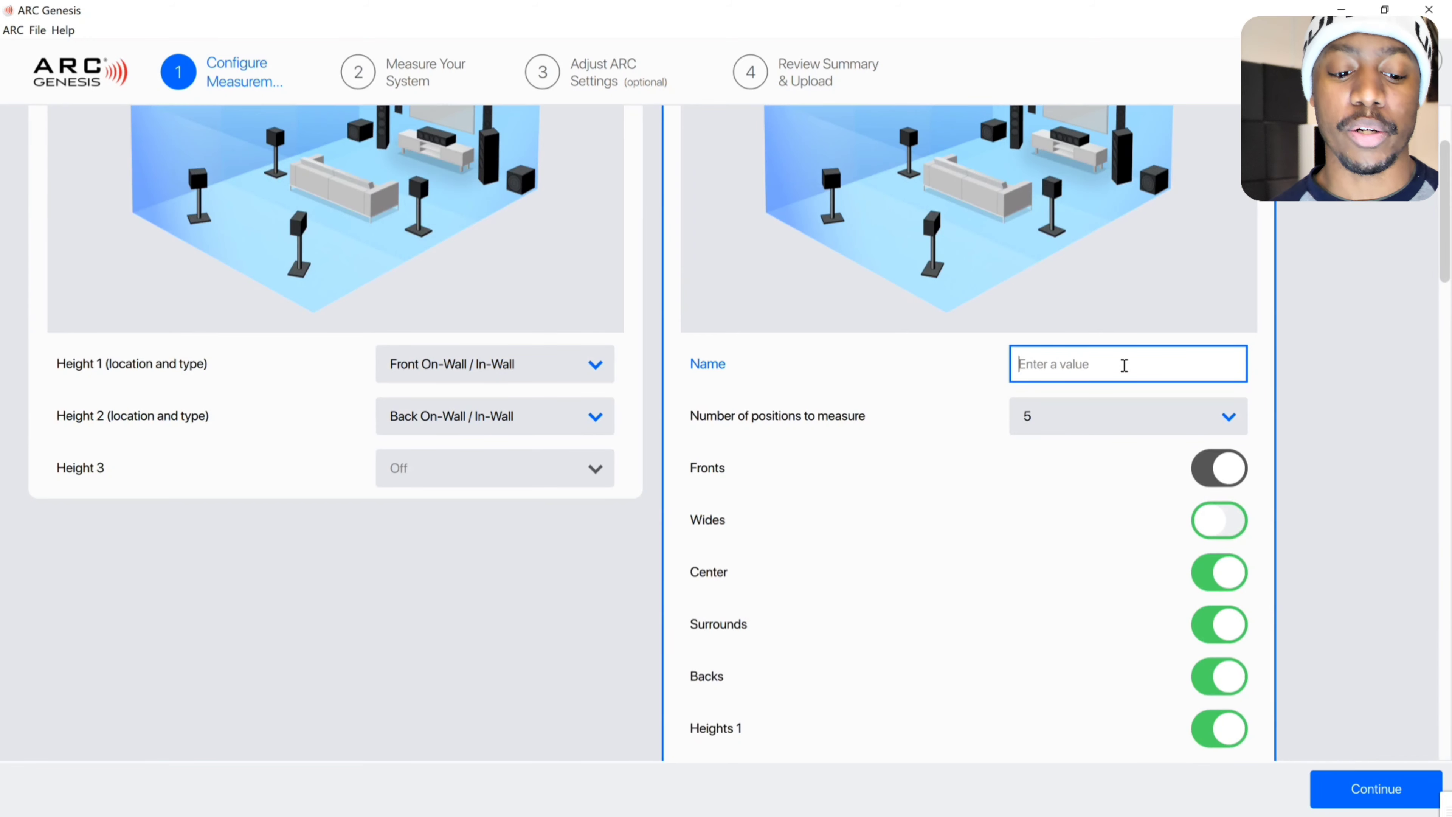
pyautogui.write('AVM 1')
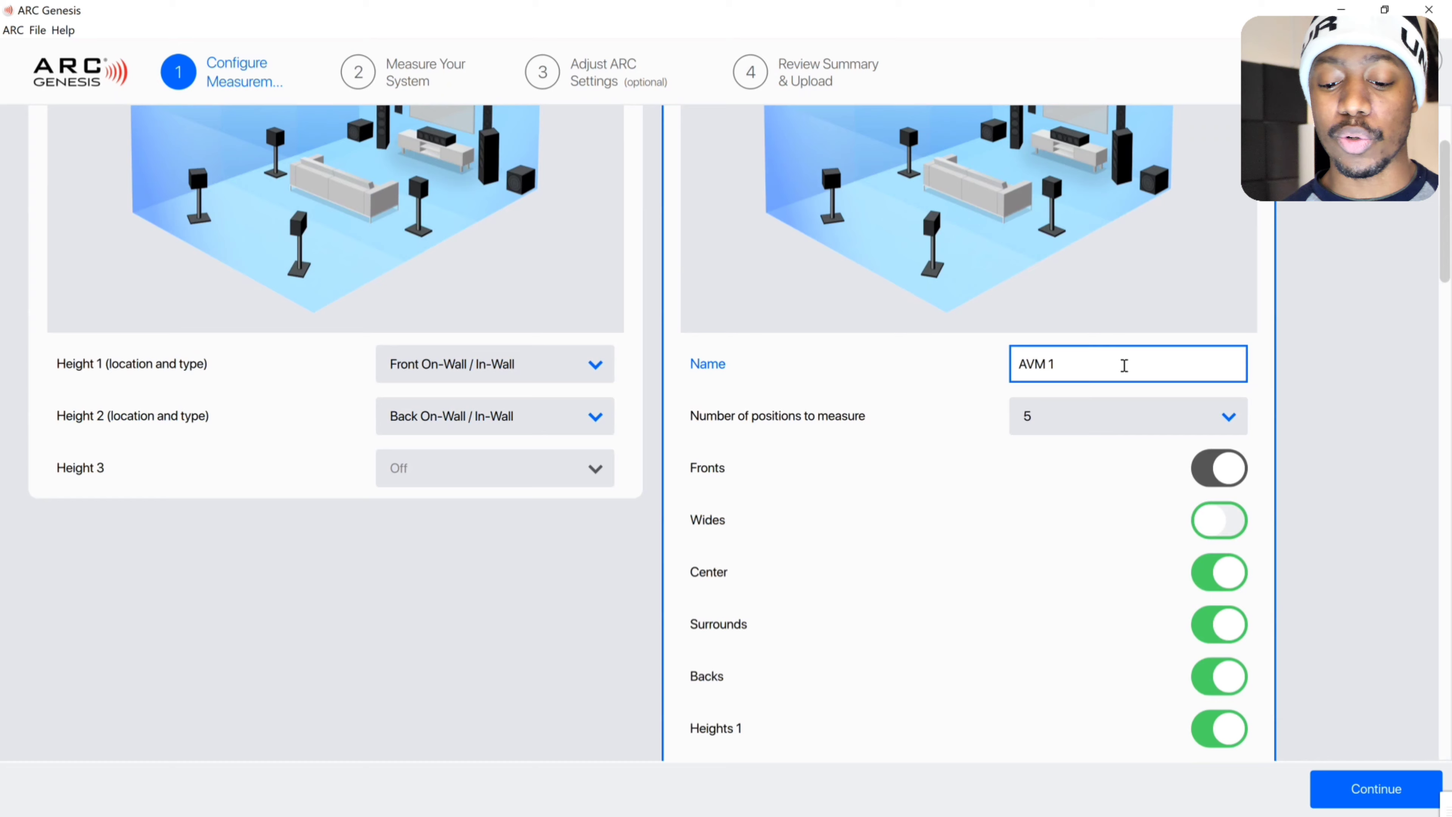
pyautogui.click(1140, 429)
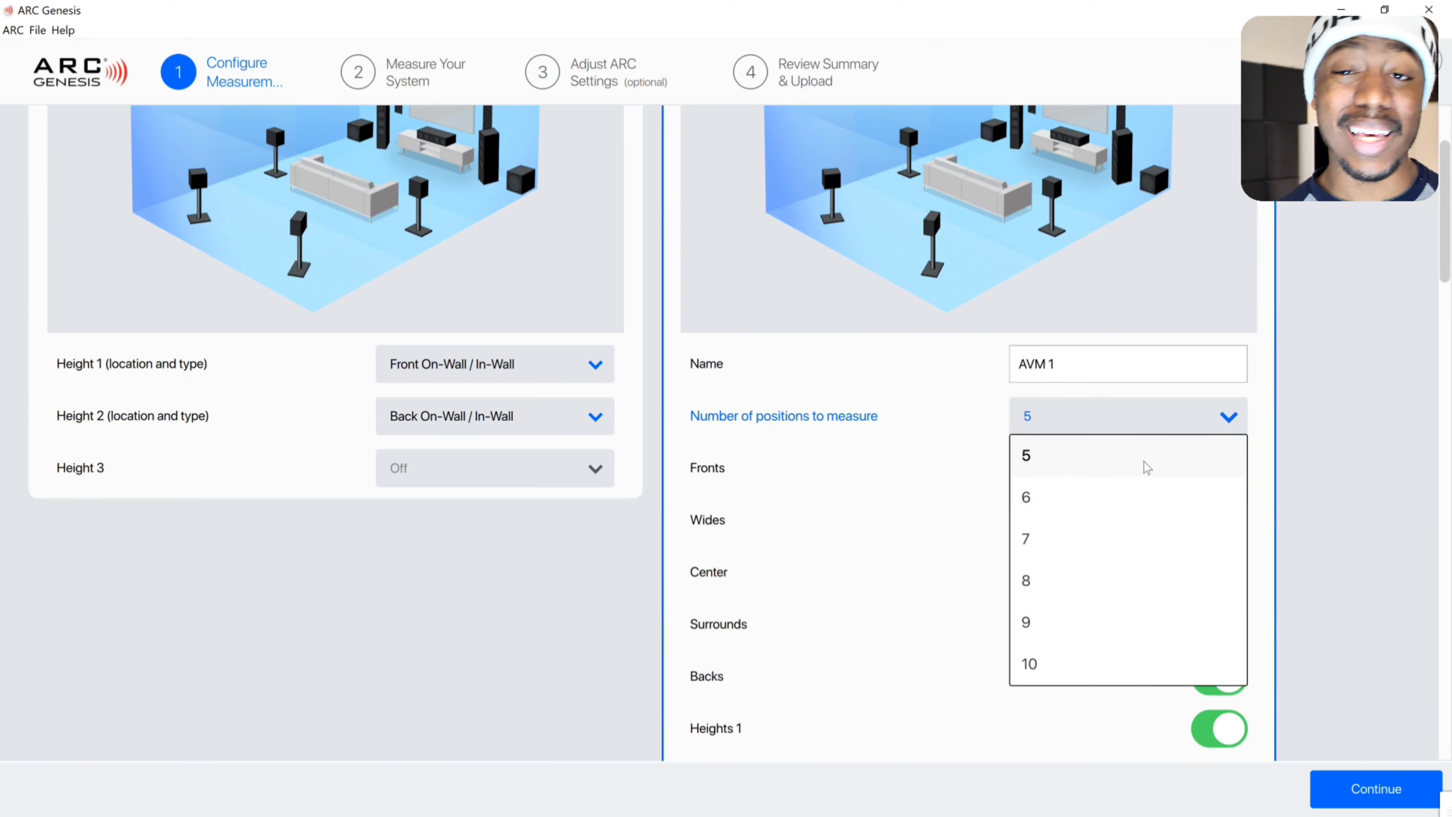
pyautogui.click(1094, 457)
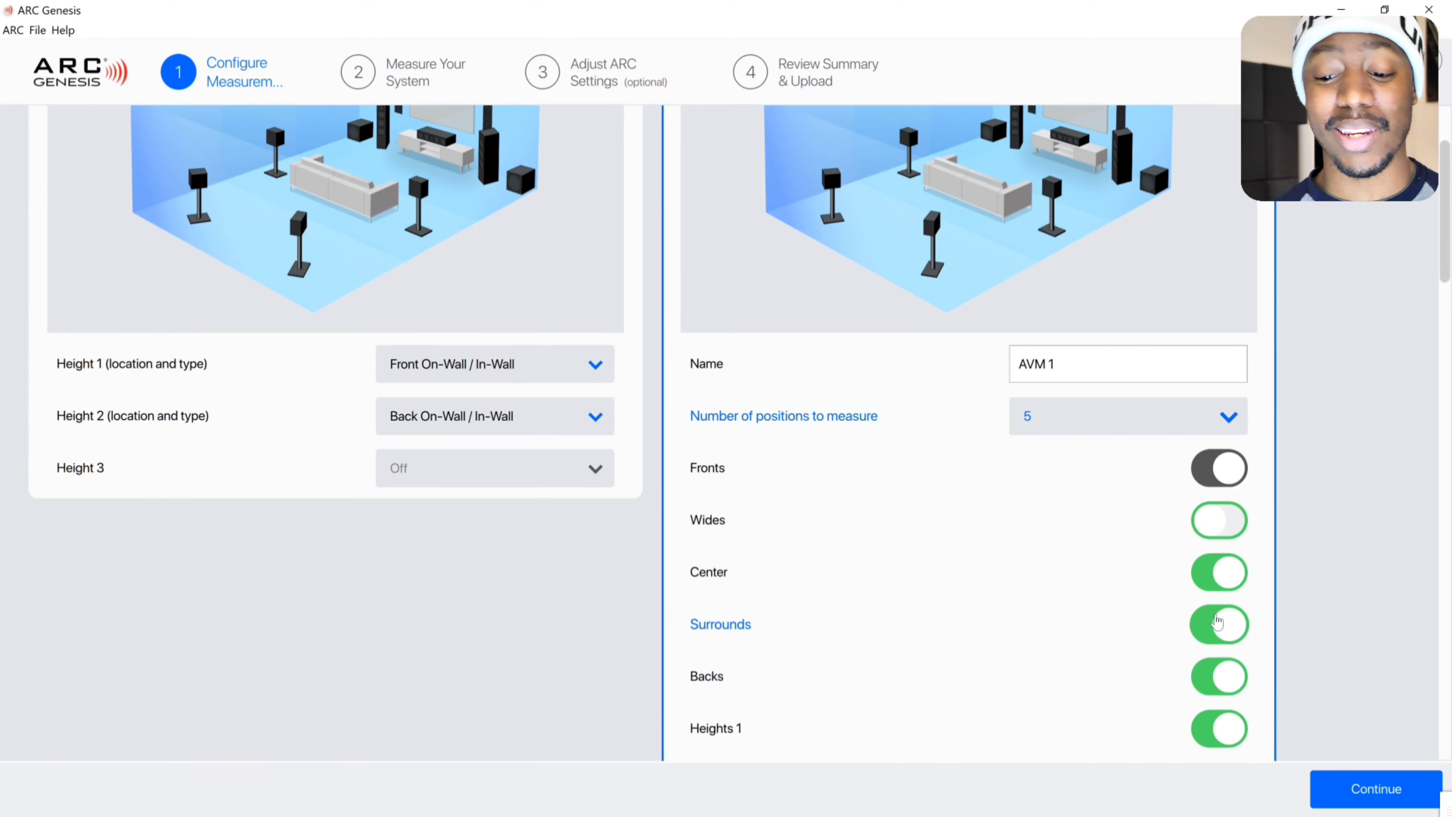
pyautogui.click(1224, 684)
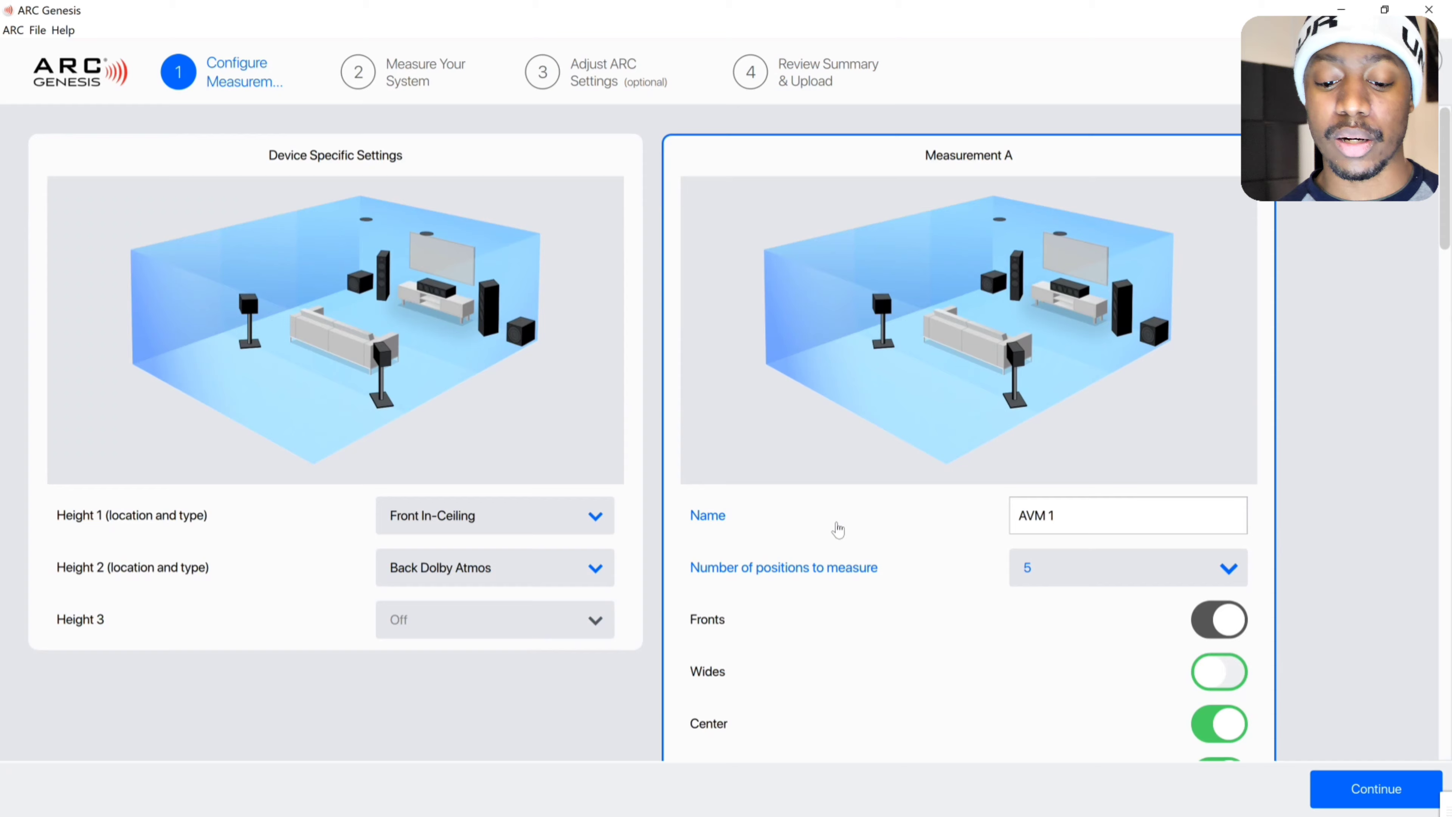
# Switch on Heights 2 in AVM 1's card and return to the top
pyautogui.scroll(-10, 1324, 439)
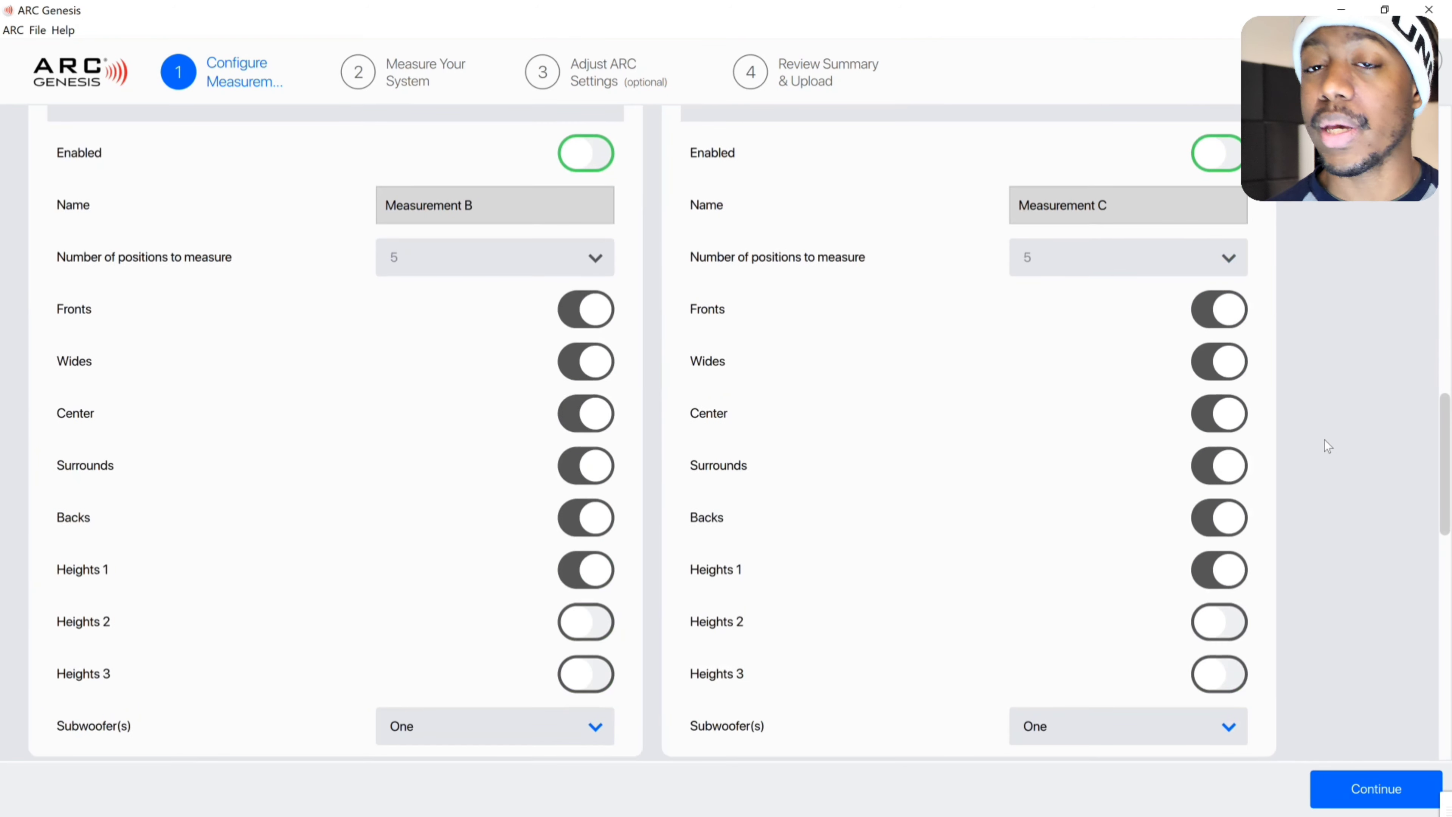
pyautogui.scroll(8, 1325, 440)
pyautogui.scroll(-4, 1325, 441)
pyautogui.scroll(6, 1325, 440)
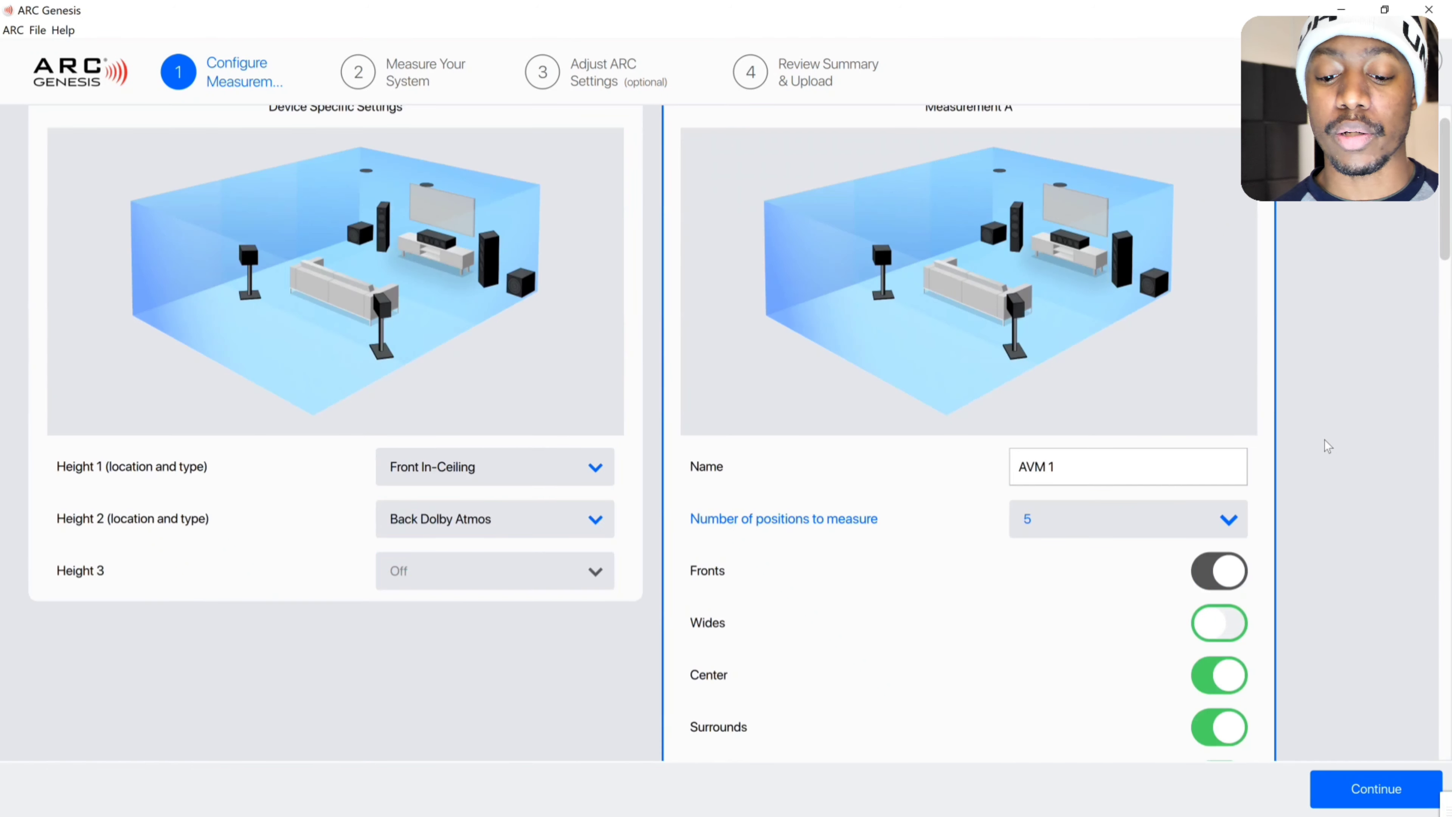
pyautogui.scroll(1, 1324, 439)
pyautogui.scroll(-1, 1442, 232)
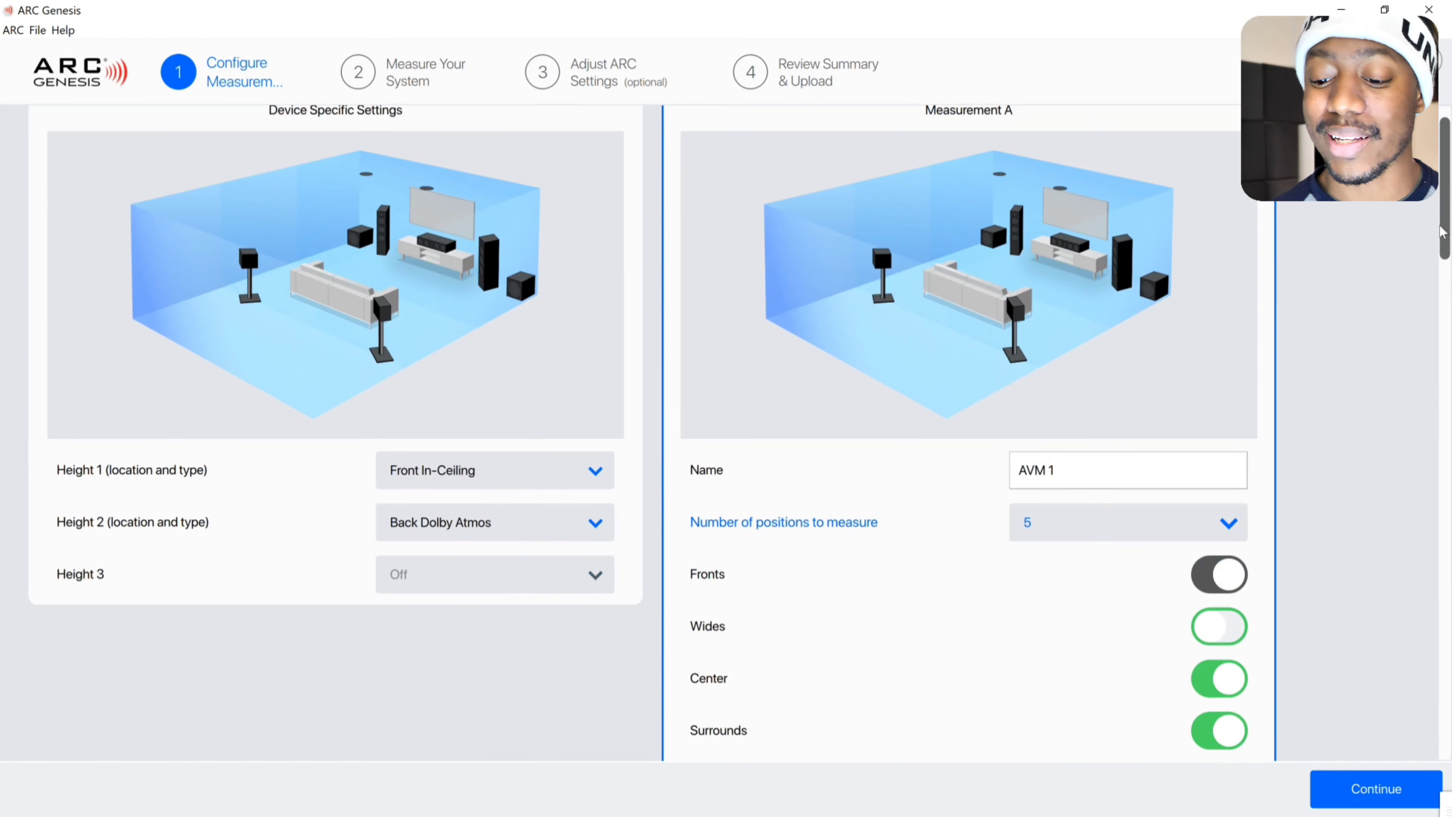
pyautogui.moveTo(1442, 232); pyautogui.dragTo(1446, 291)
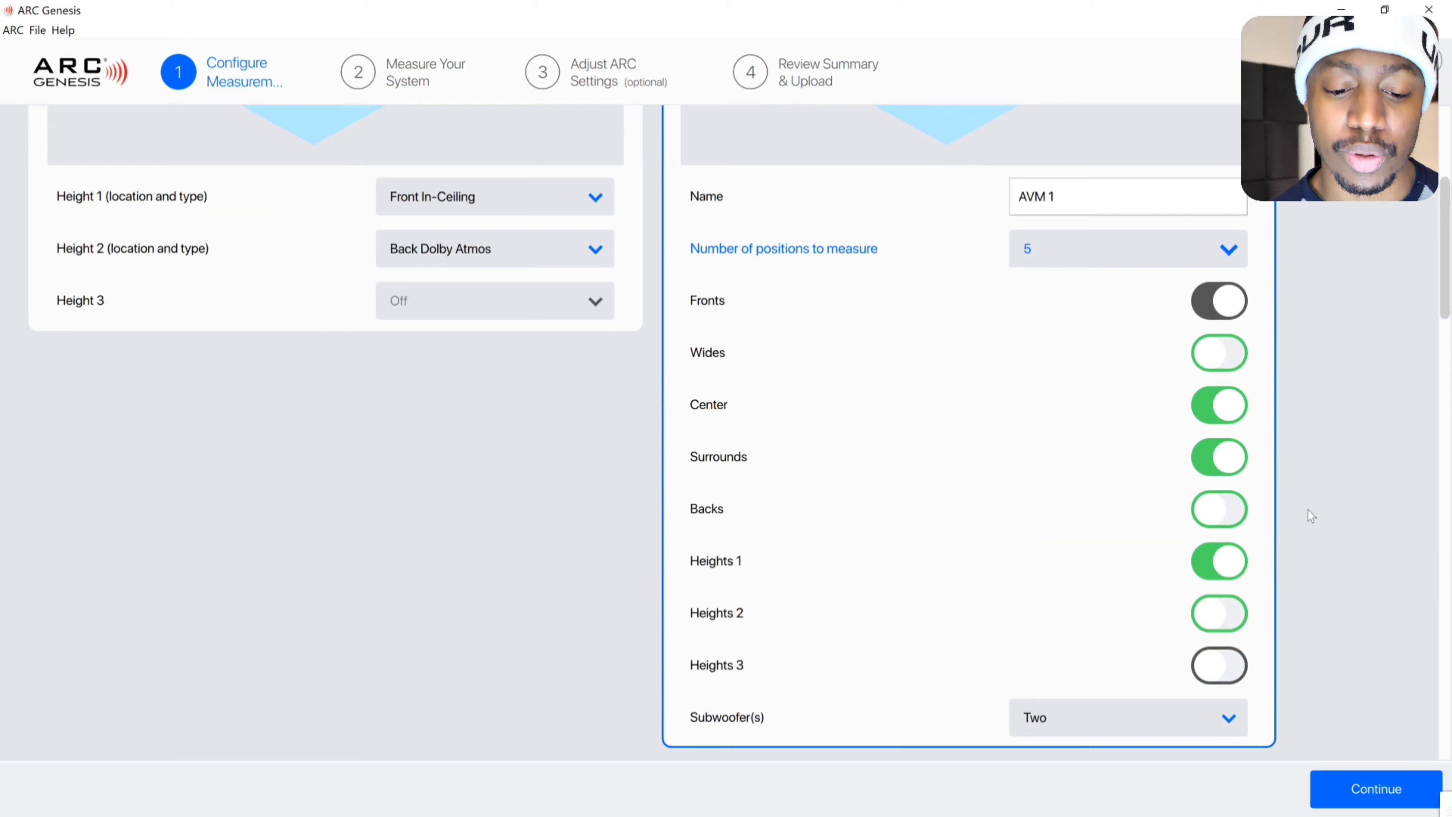
pyautogui.click(1222, 606)
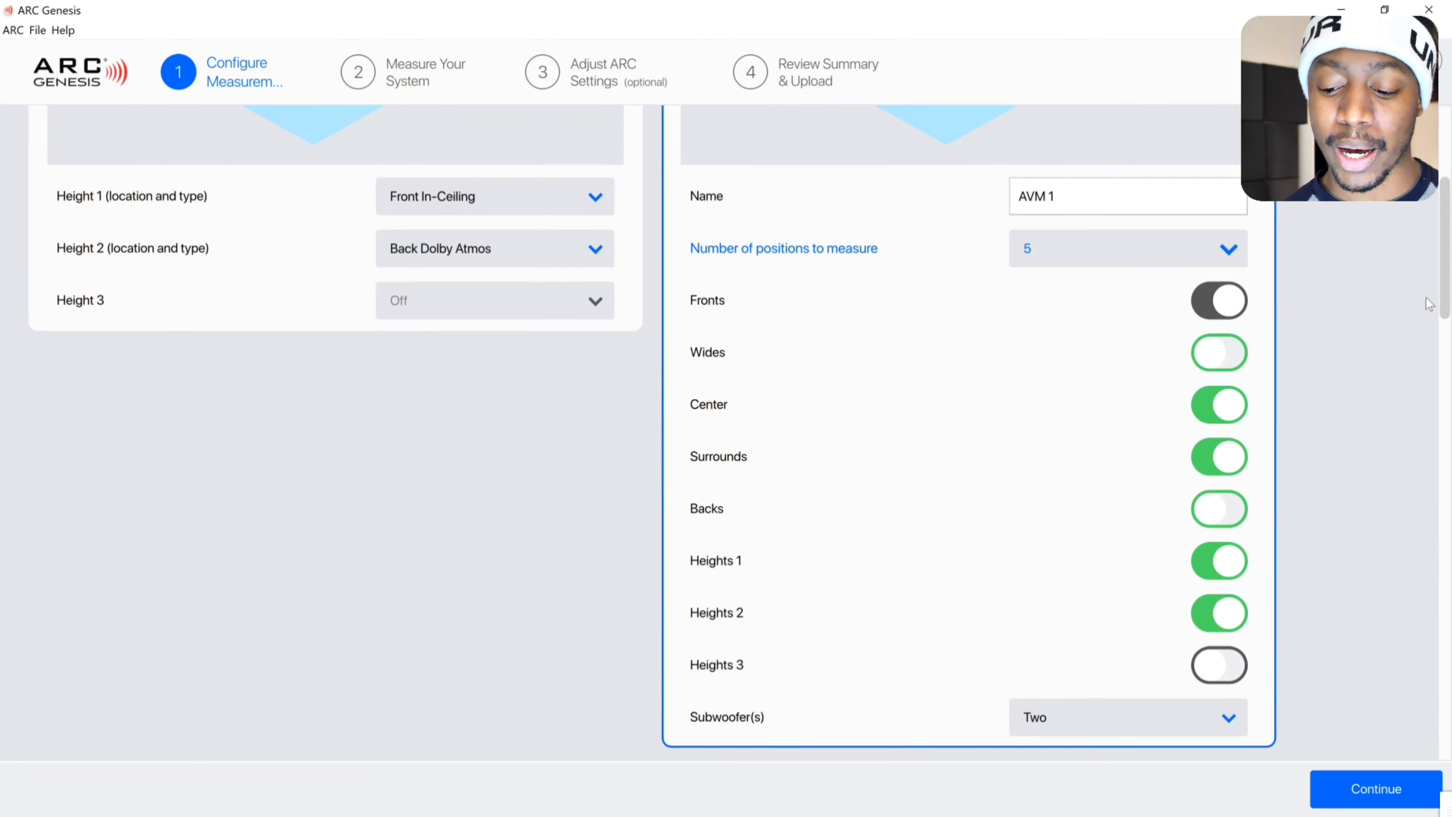
pyautogui.moveTo(1449, 269); pyautogui.dragTo(1449, 200)
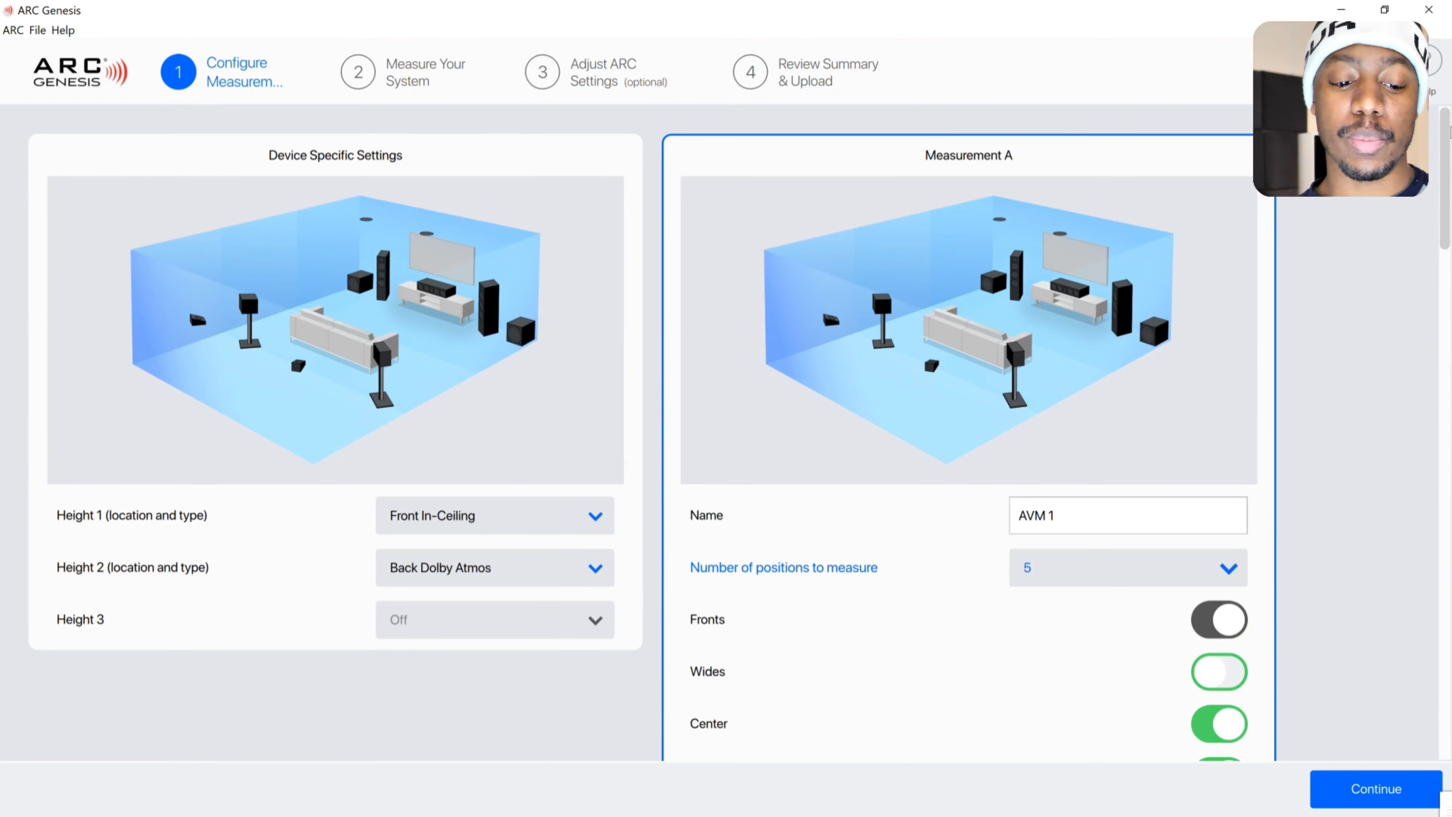
pyautogui.moveTo(1442, 127); pyautogui.dragTo(1448, 258)
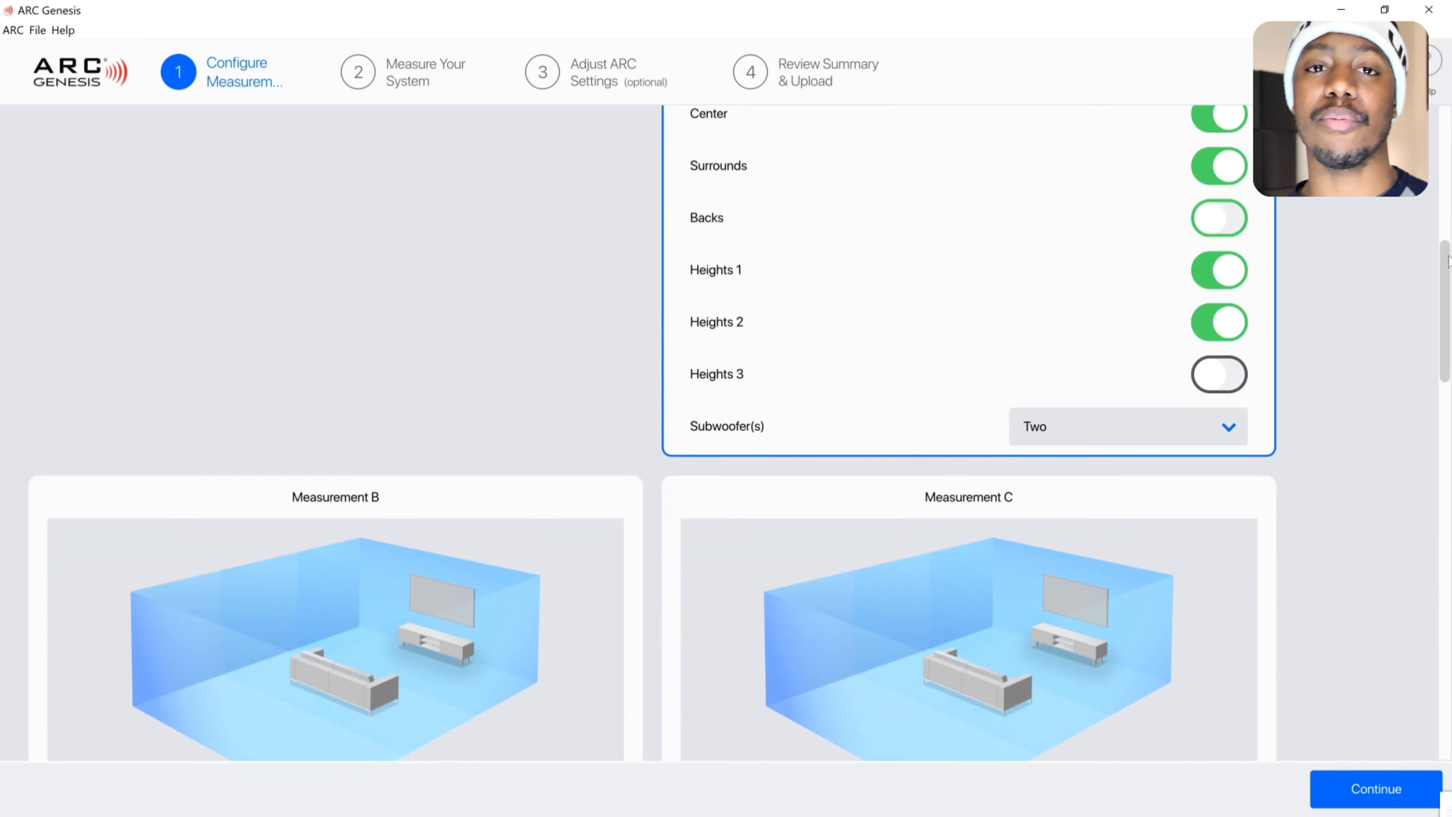
pyautogui.click(1152, 439)
pyautogui.click(1151, 439)
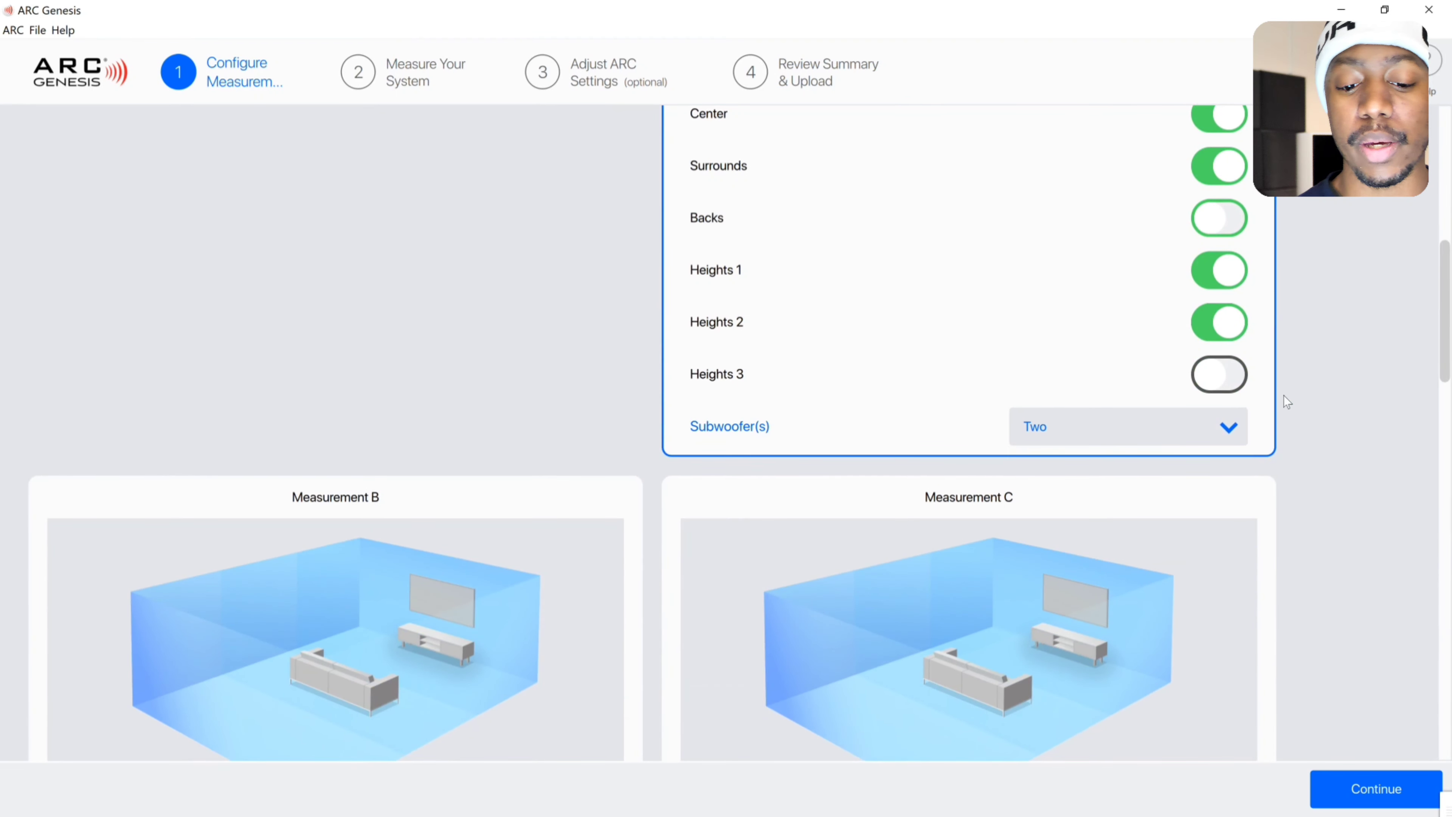
pyautogui.moveTo(1449, 323); pyautogui.dragTo(1450, 449)
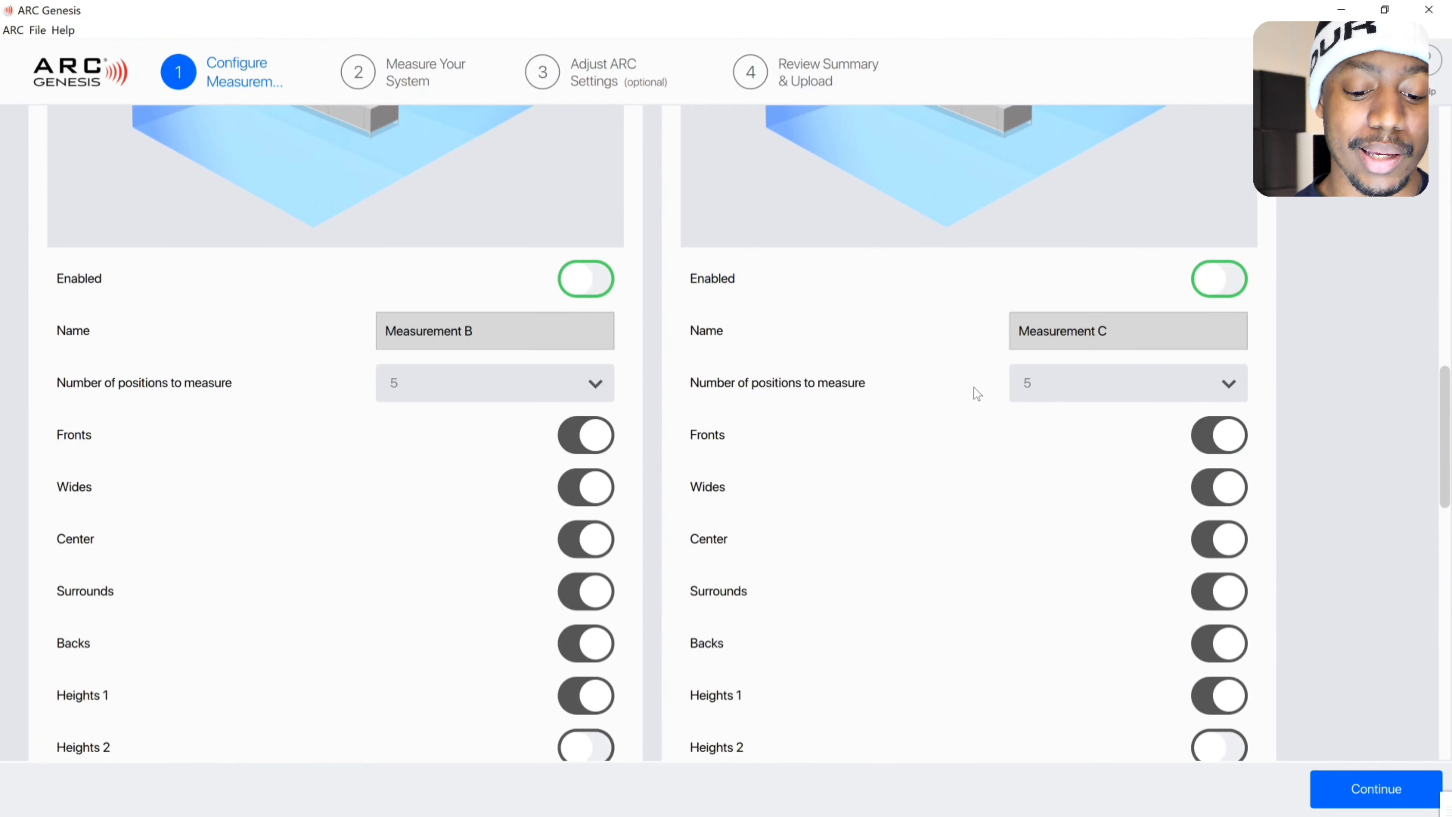
pyautogui.moveTo(1444, 440)
pyautogui.mouseDown()
pyautogui.moveTo(1444, 246)
pyautogui.moveTo(1445, 426)
pyautogui.mouseUp()
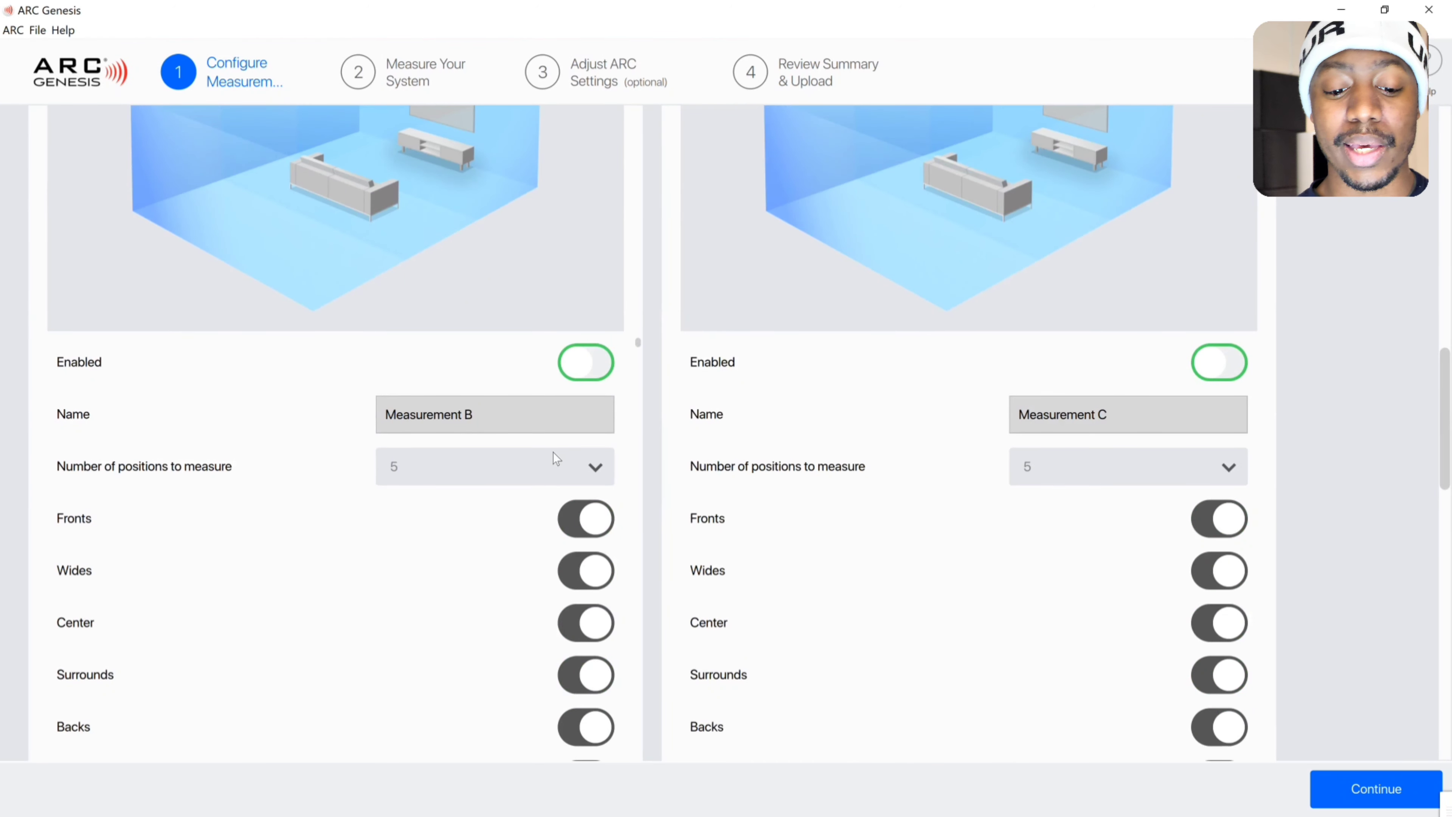
# Enable Measurement B and rename it 'AVM 2'
pyautogui.click(600, 358)
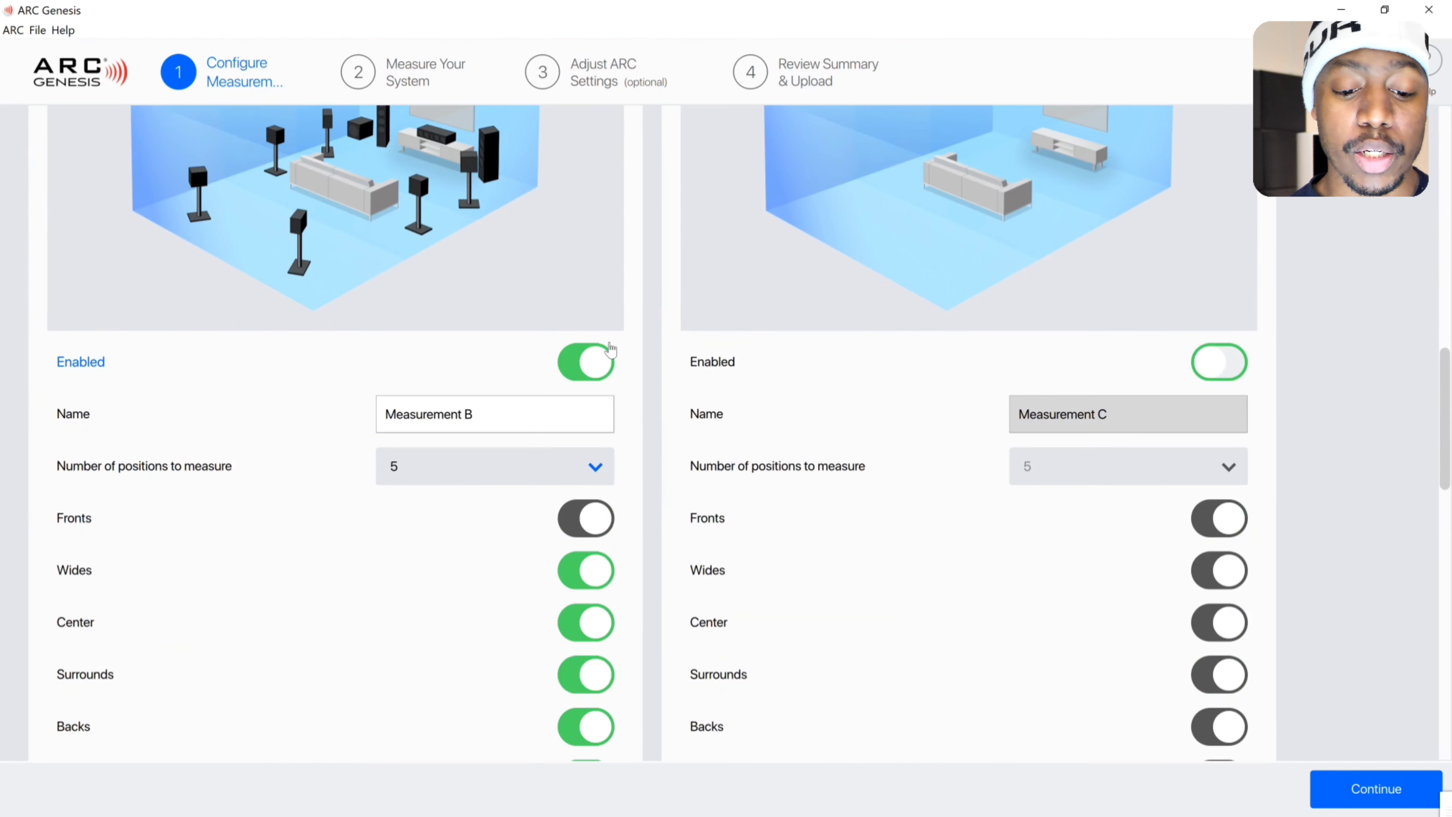
pyautogui.click(528, 401)
pyautogui.press('BackSpace')
pyautogui.press('BackSpace')
pyautogui.press('BackSpace')
pyautogui.press('BackSpace')
pyautogui.press('BackSpace')
pyautogui.press('BackSpace')
pyautogui.press('BackSpace')
pyautogui.press('BackSpace')
pyautogui.press('BackSpace')
pyautogui.press('BackSpace')
pyautogui.press('BackSpace')
pyautogui.press('BackSpace')
pyautogui.press('BackSpace')
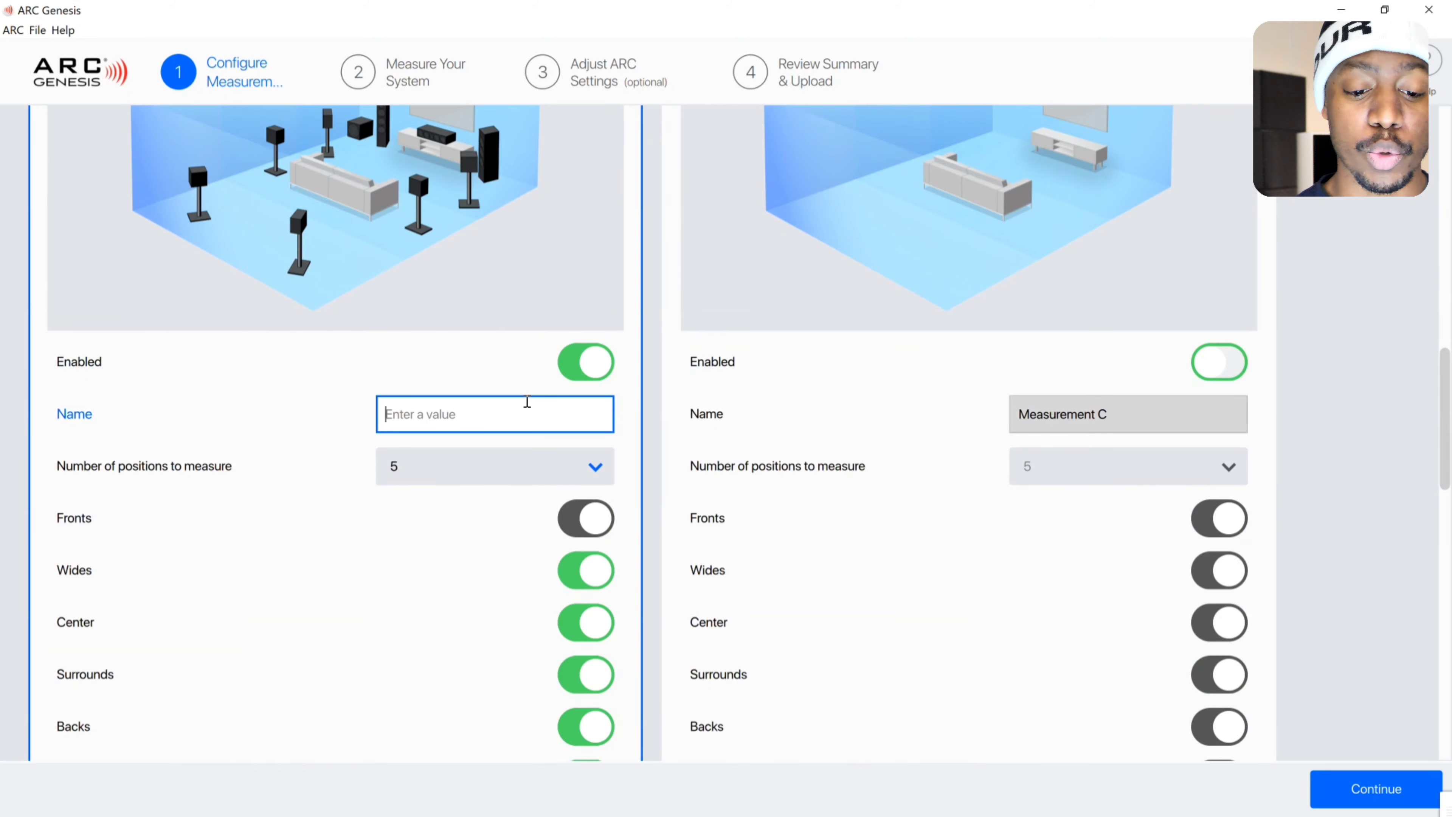
pyautogui.write('ACV')
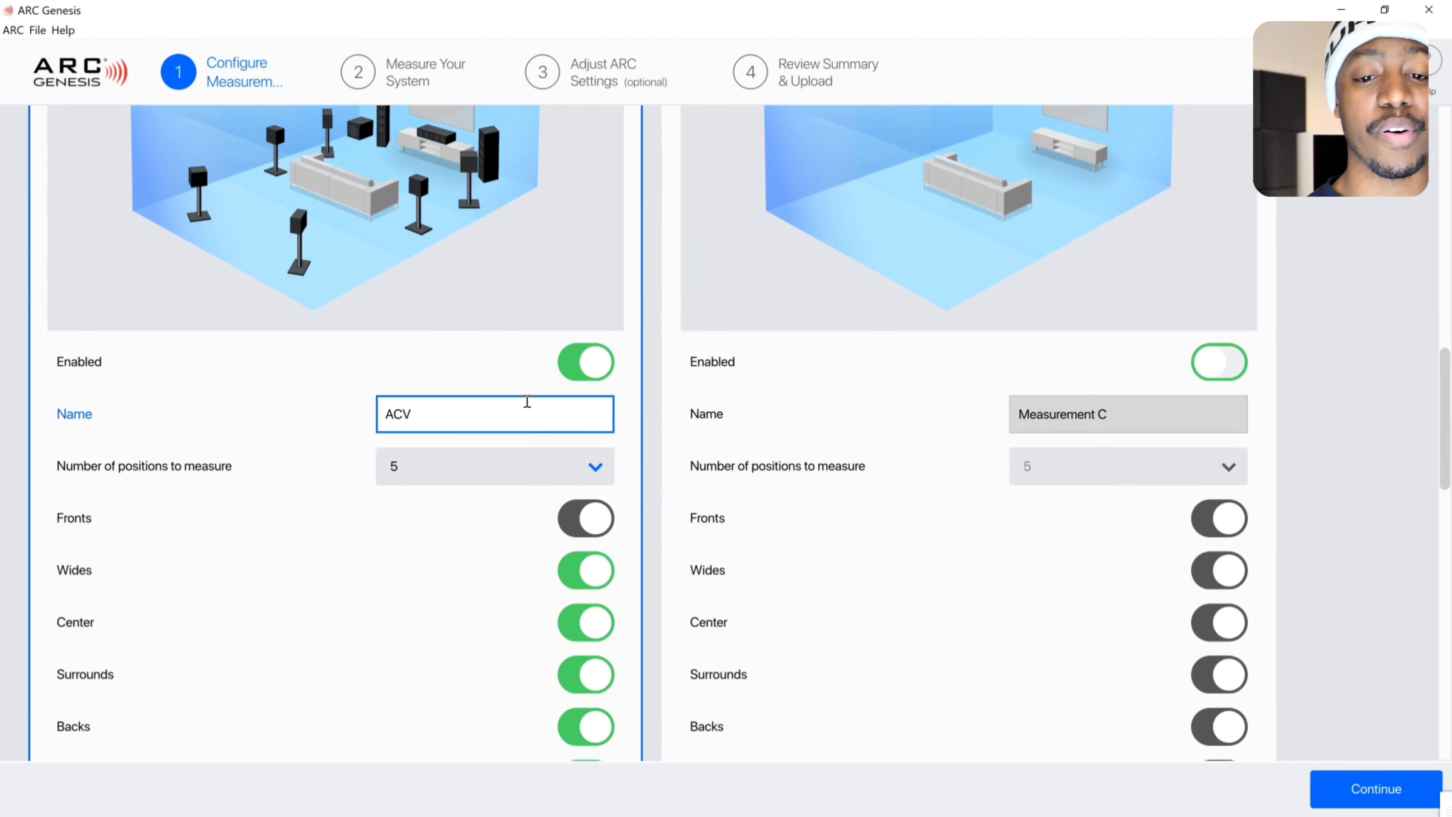
pyautogui.press('BackSpace')
pyautogui.press('BackSpace')
pyautogui.write('V M')
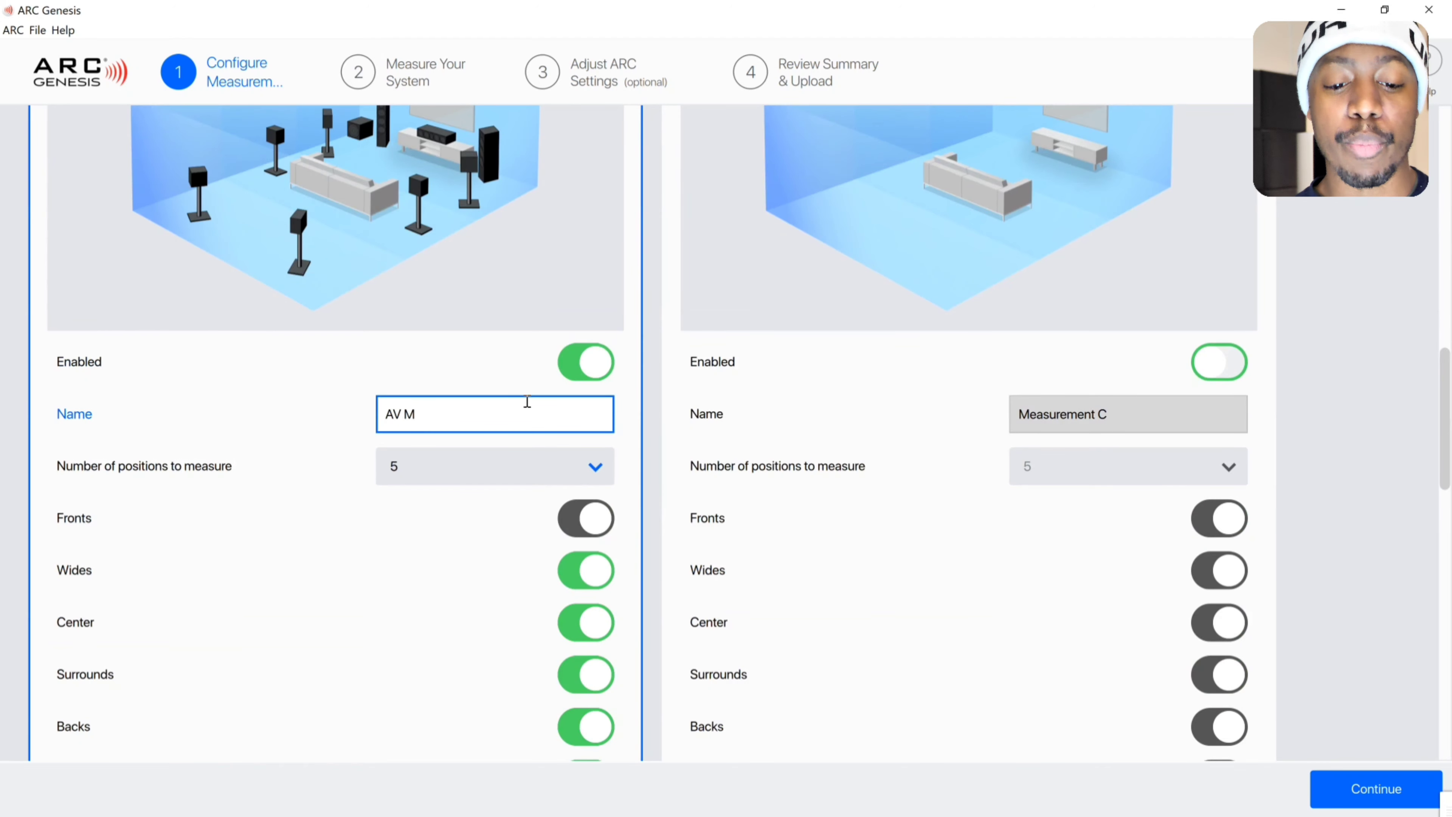
pyautogui.press('BackSpace')
pyautogui.press('BackSpace')
pyautogui.write('M')
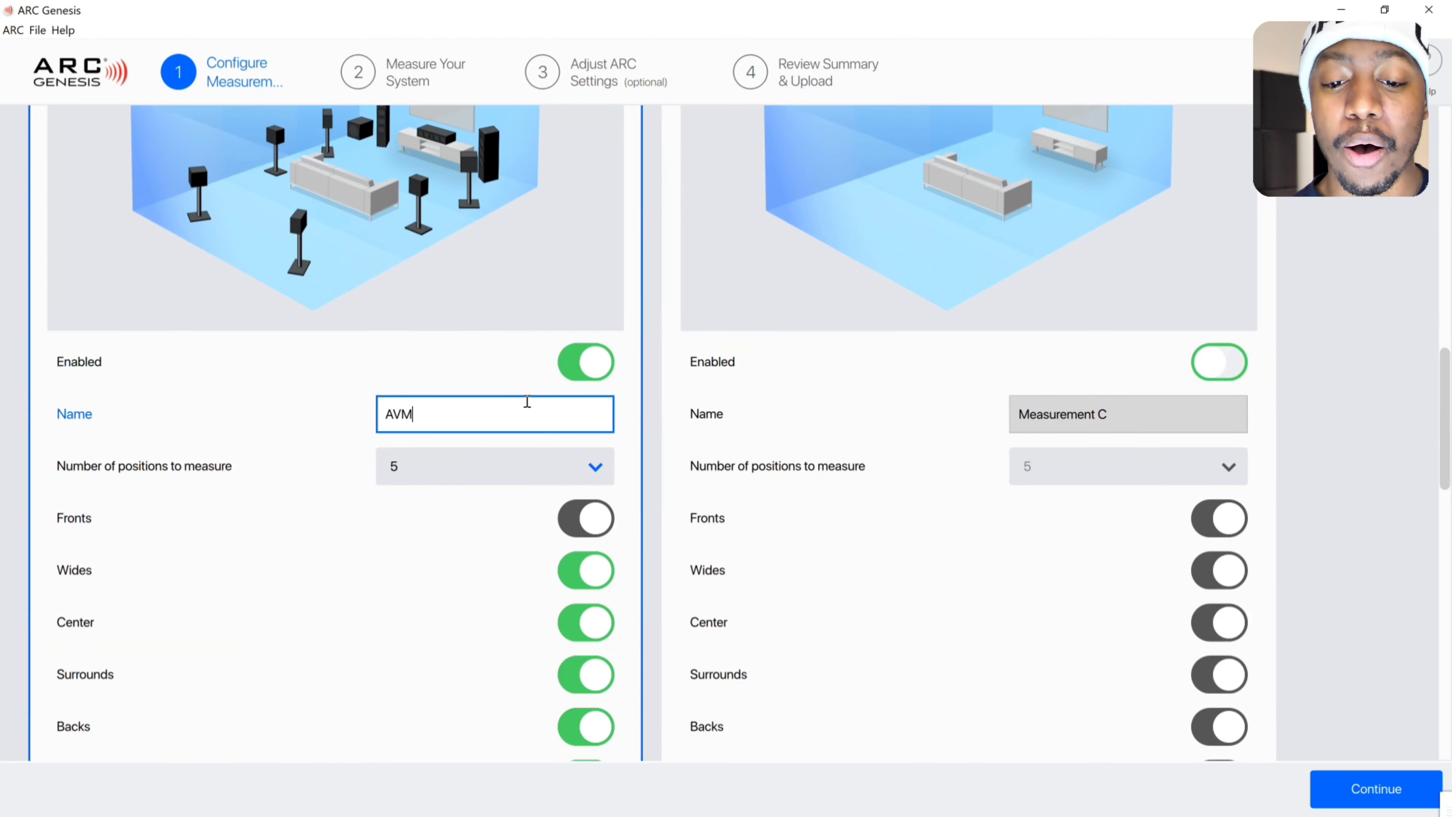
pyautogui.write(' 2')
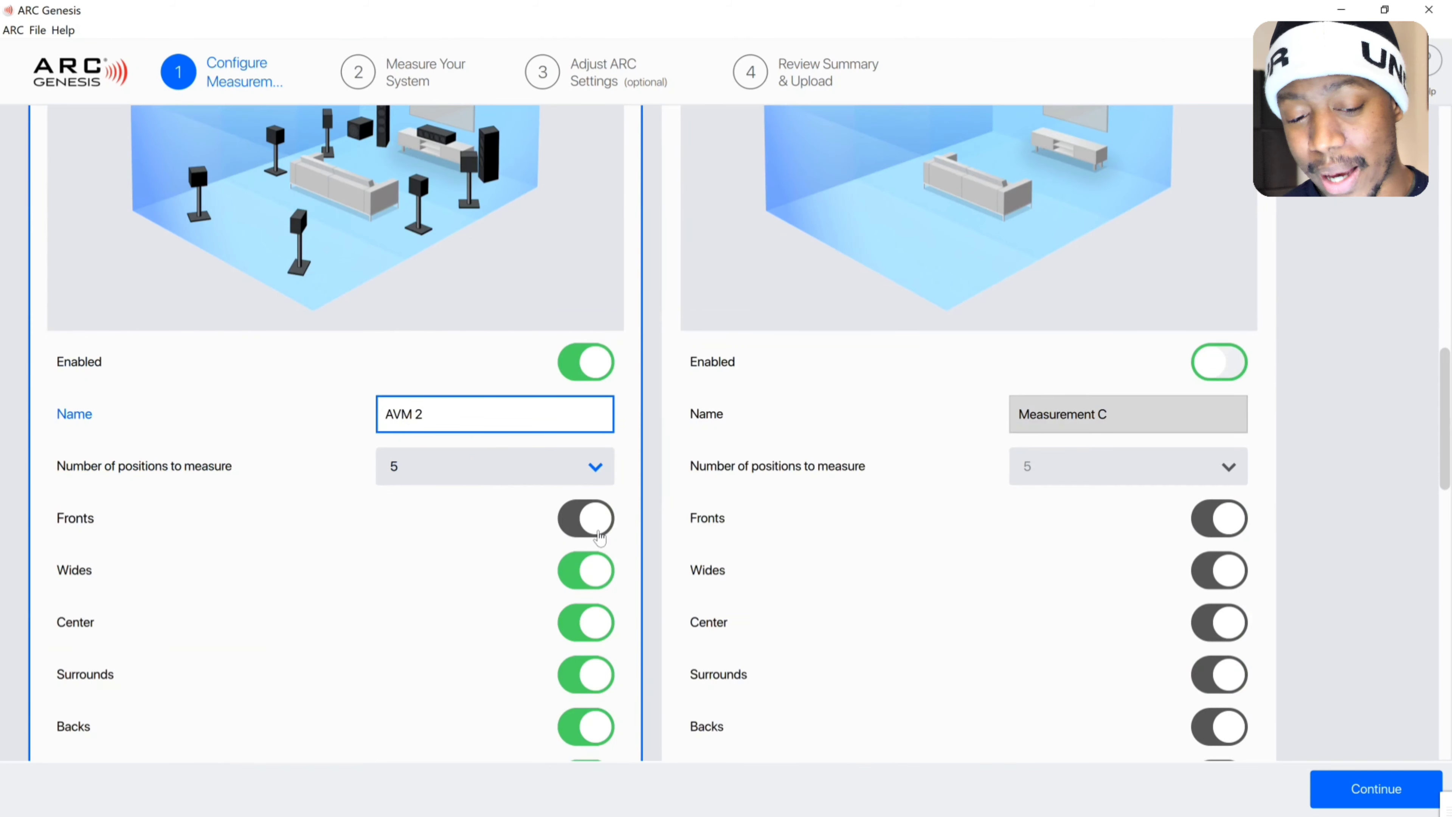
# Exclude Wides, Center and Surrounds from AVM 2 and set Subwoofer(s) to None
pyautogui.click(592, 570)
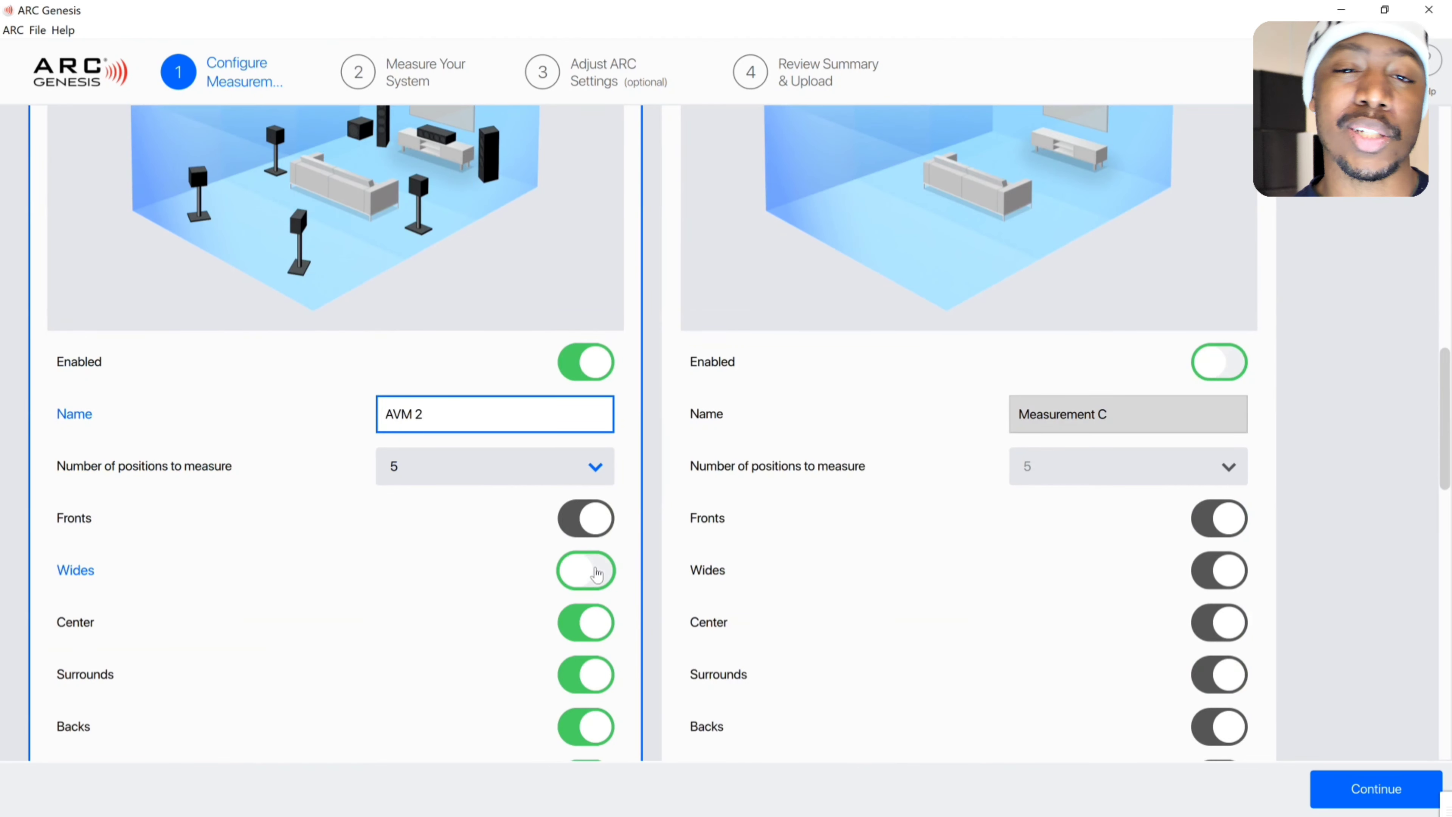
pyautogui.click(592, 621)
pyautogui.click(590, 675)
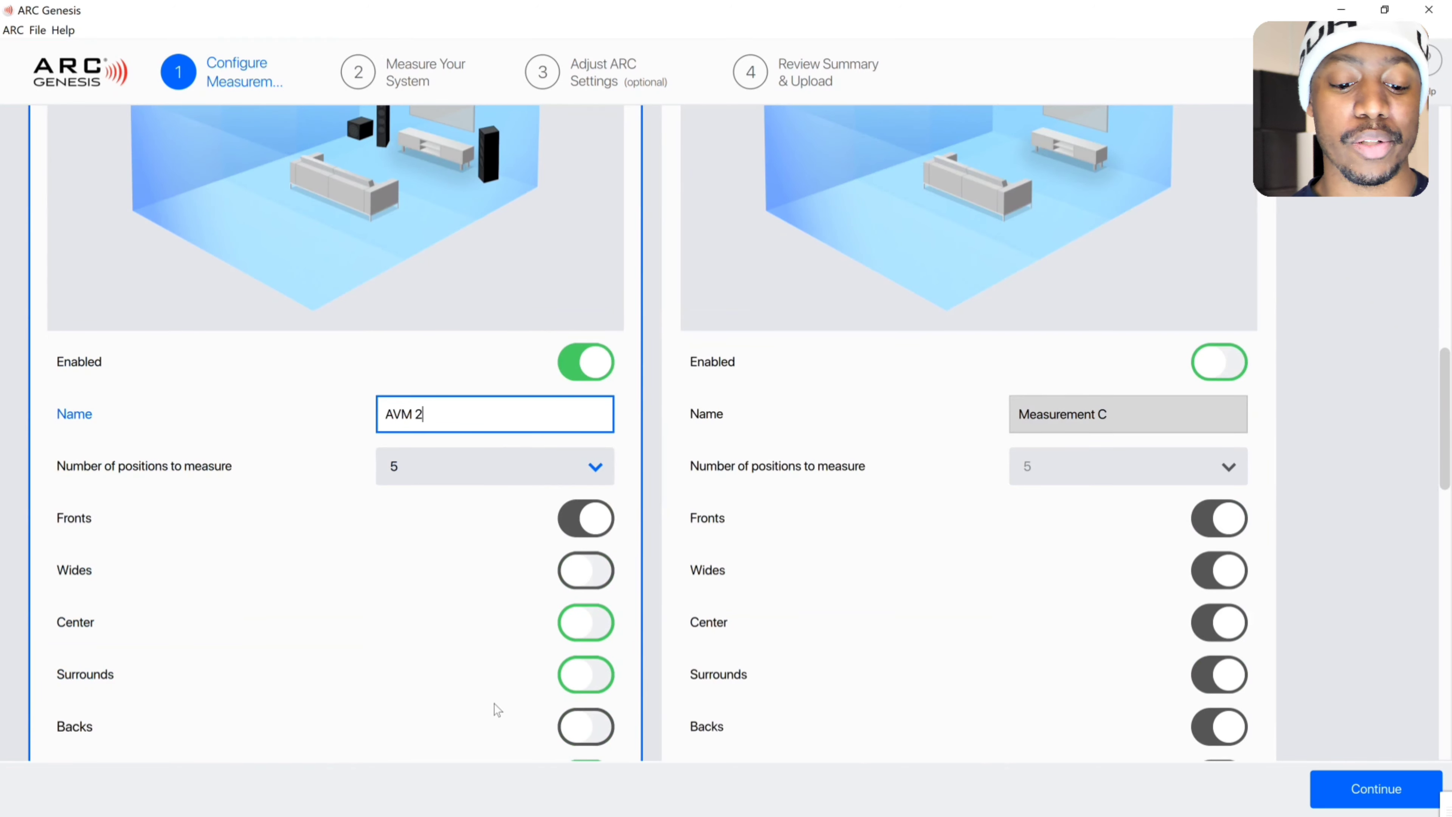
pyautogui.scroll(-2, 1449, 421)
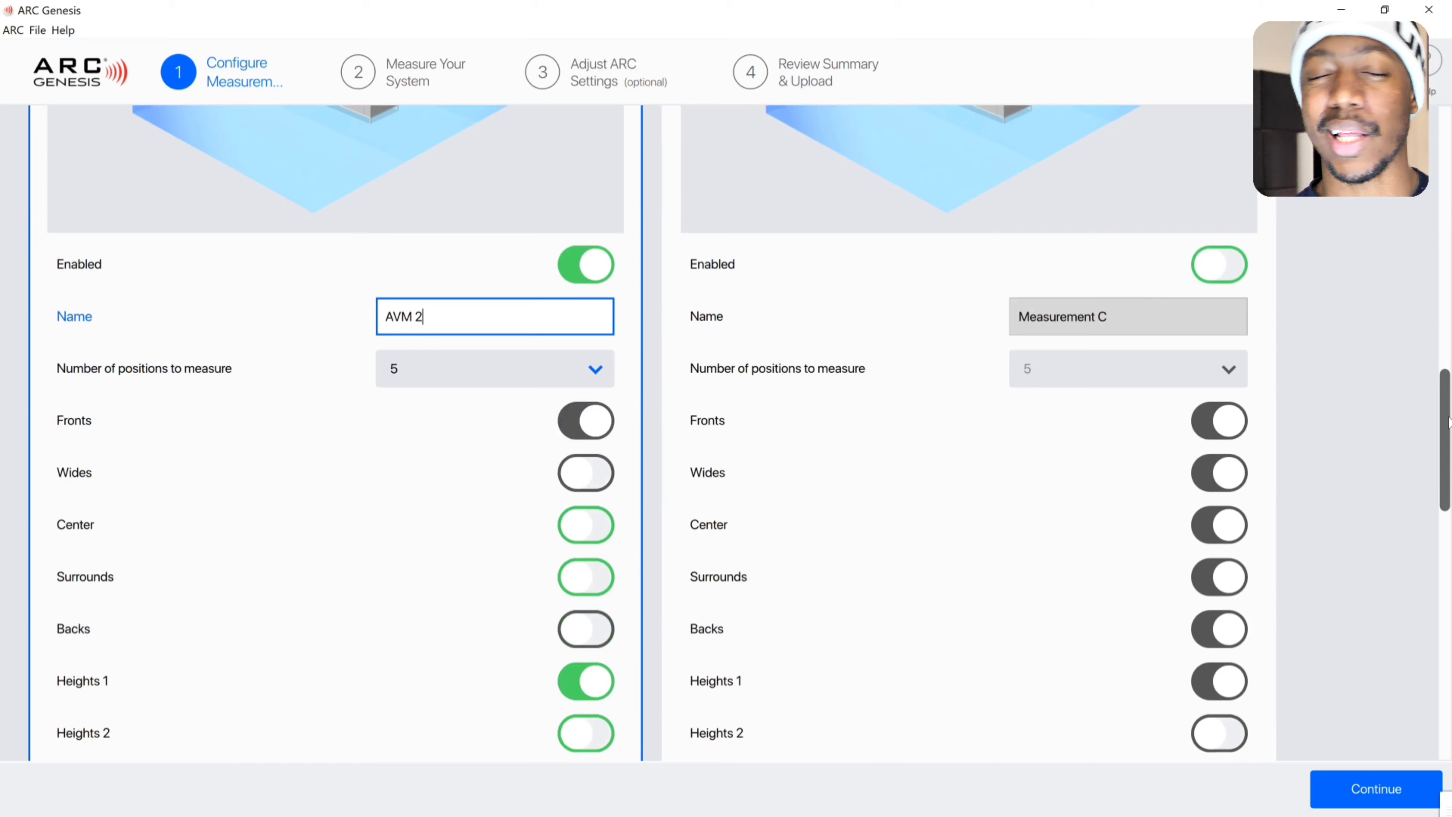
pyautogui.scroll(-3, 1449, 421)
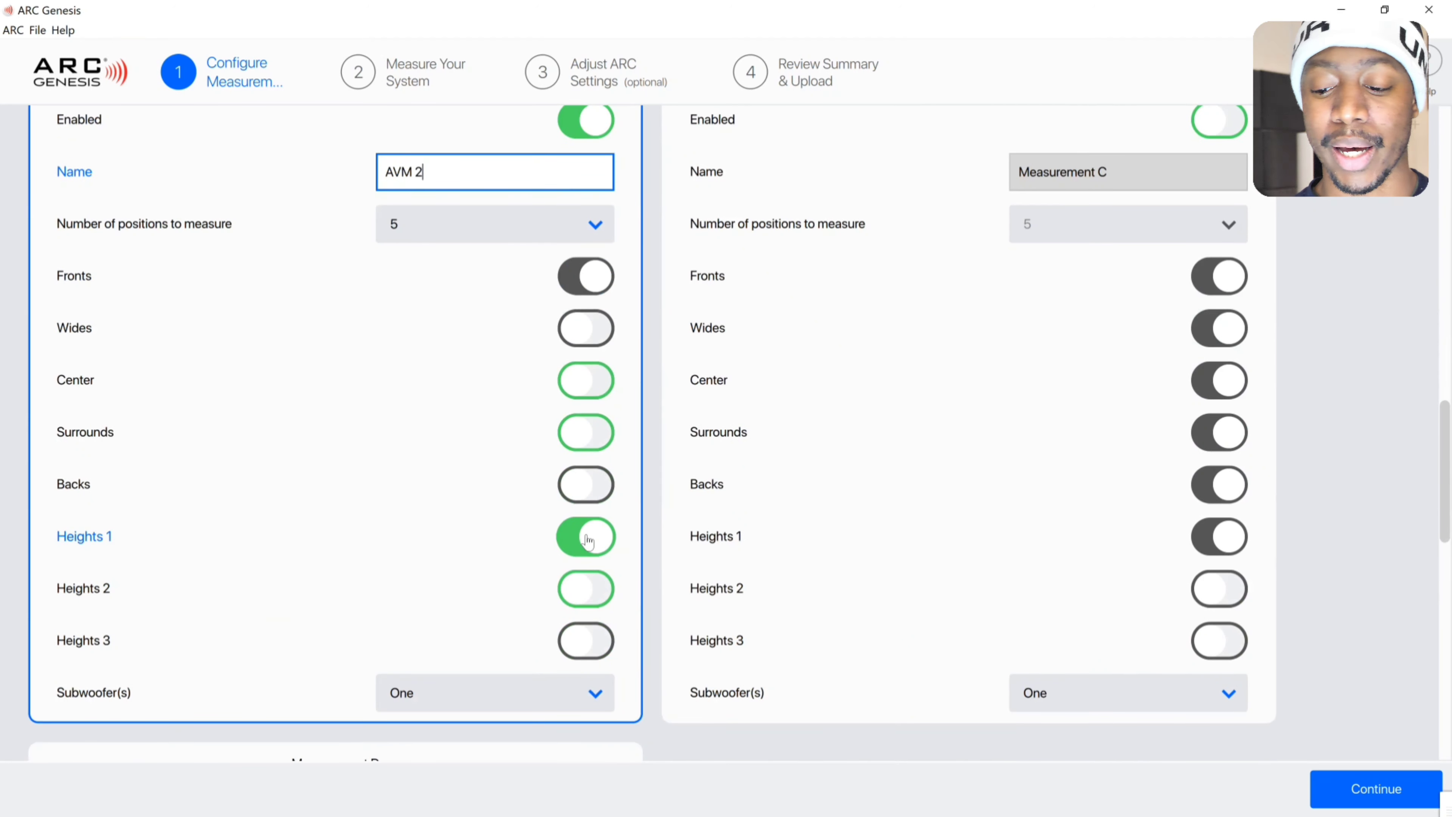
pyautogui.click(566, 691)
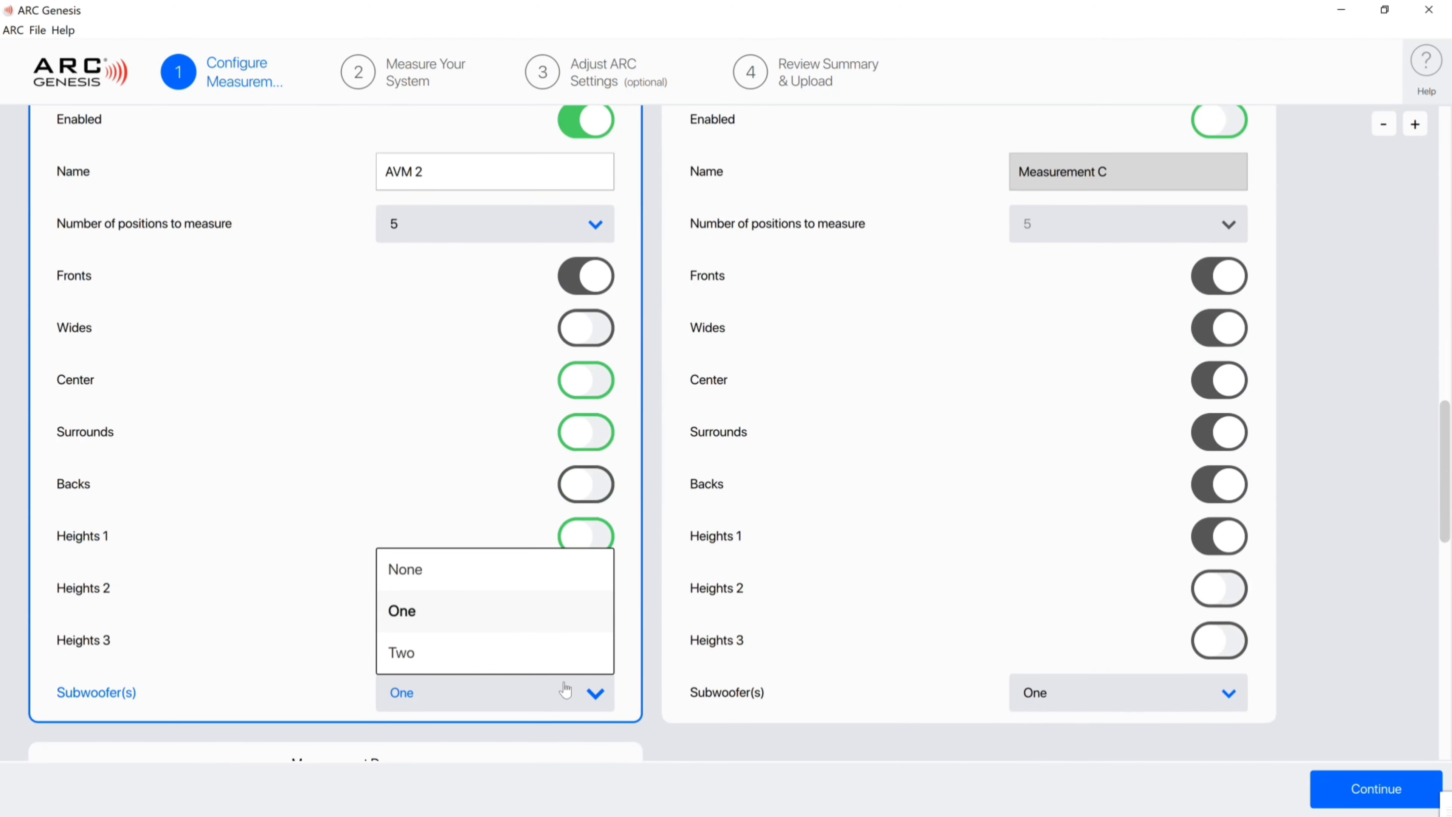
pyautogui.click(482, 576)
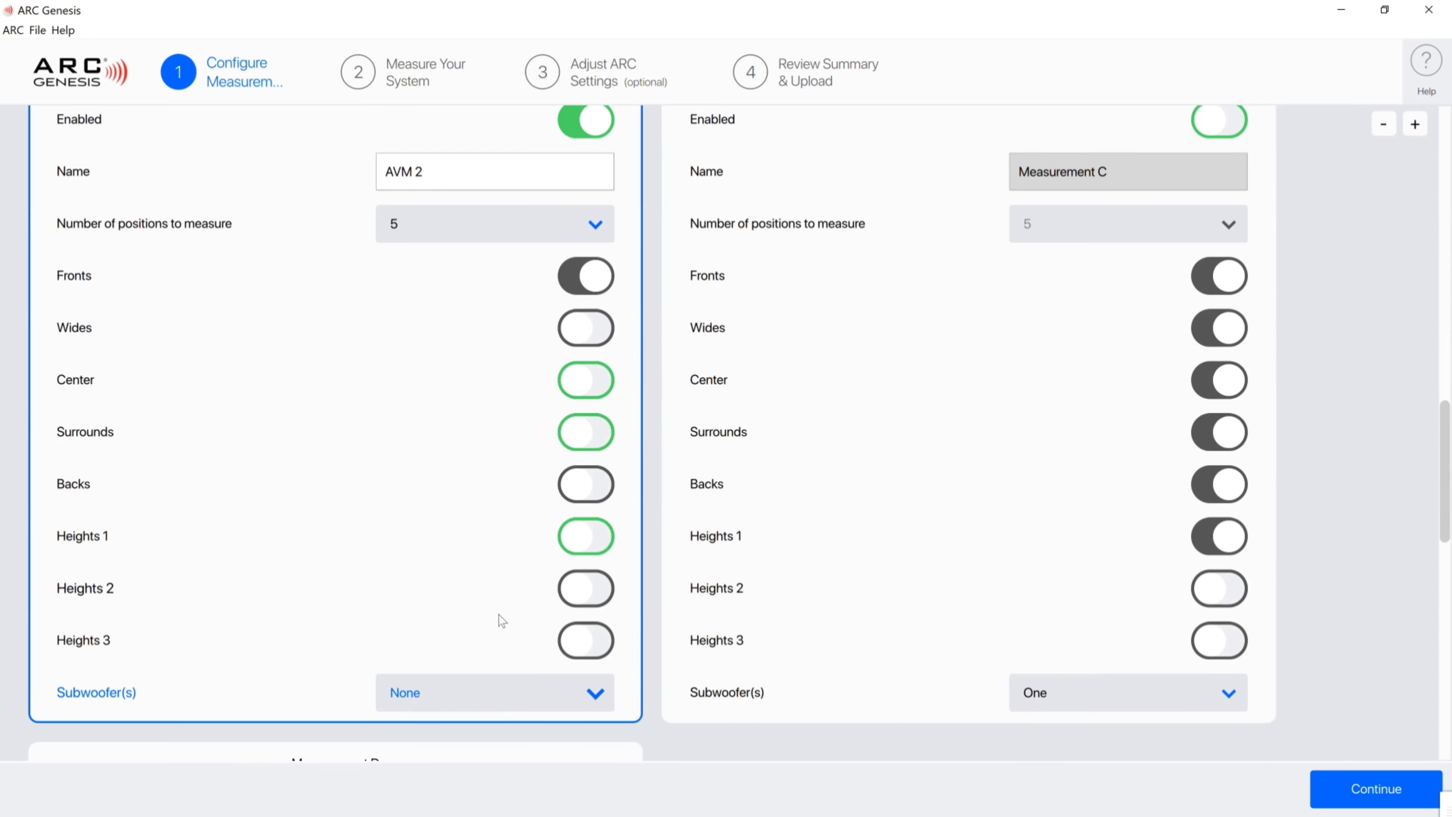
pyautogui.scroll(10, 915, 686)
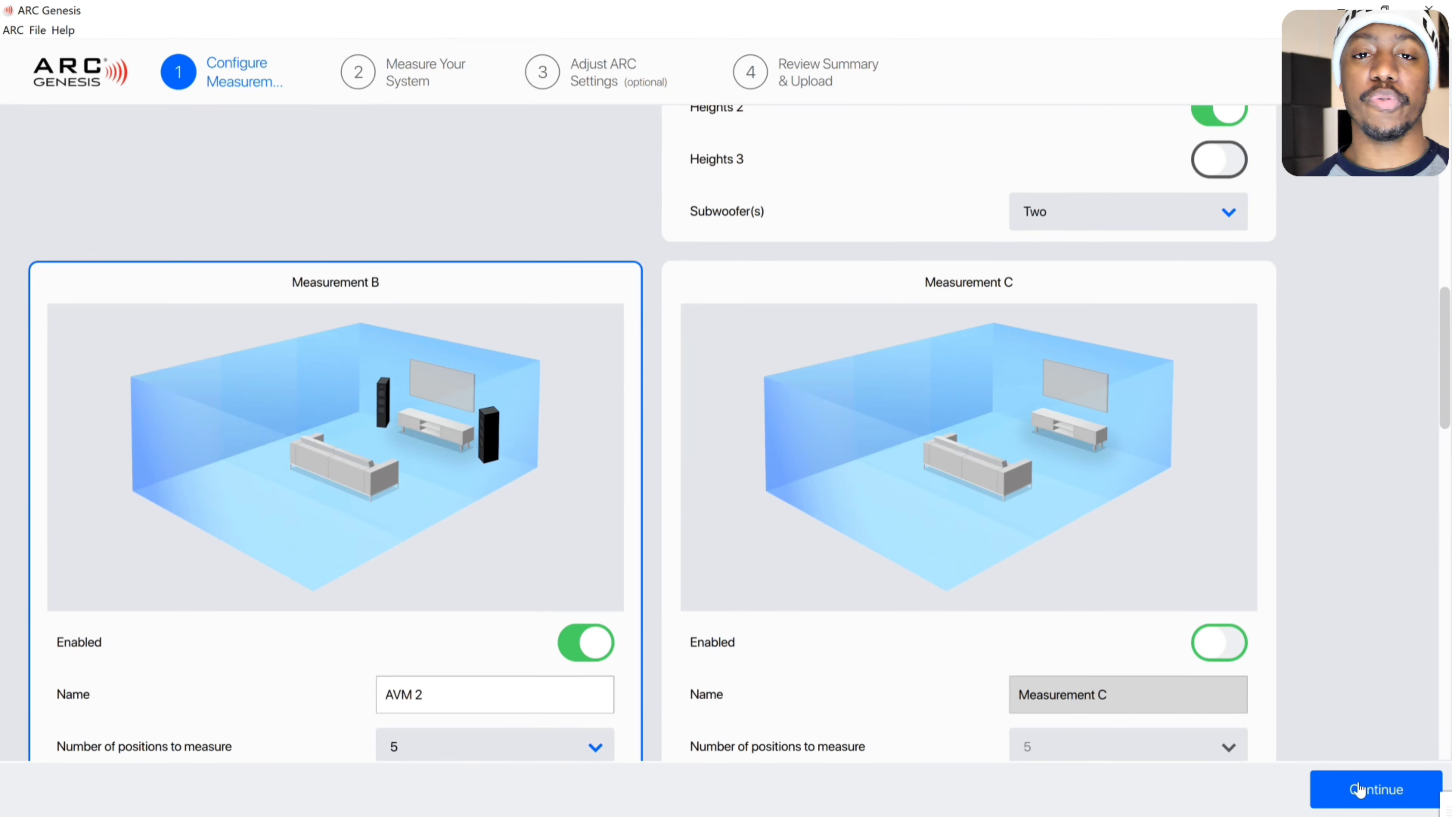
# Continue to Measure Your System and refresh mics to detect the ARC microphone
pyautogui.click(1359, 789)
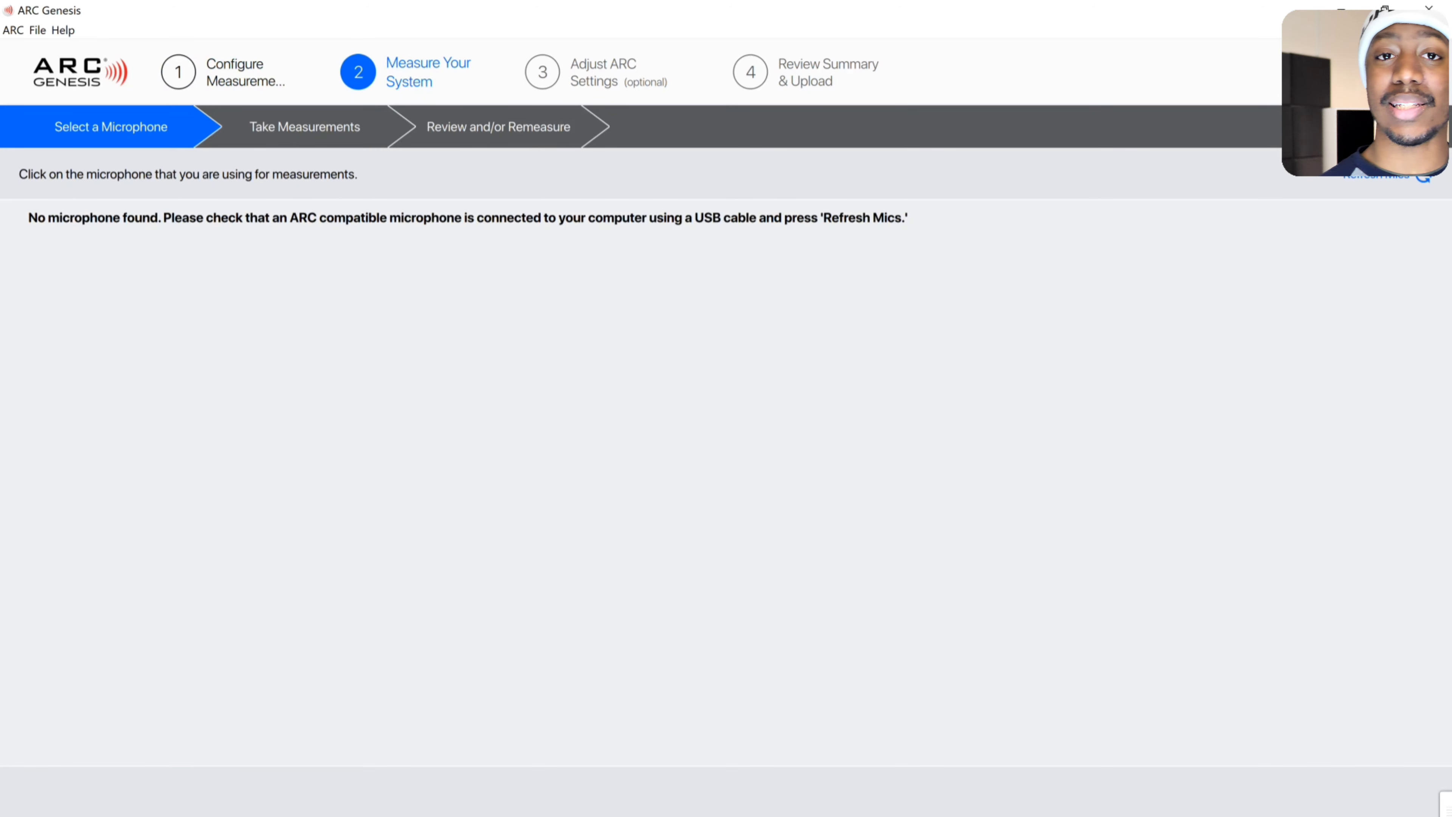
pyautogui.click(1384, 179)
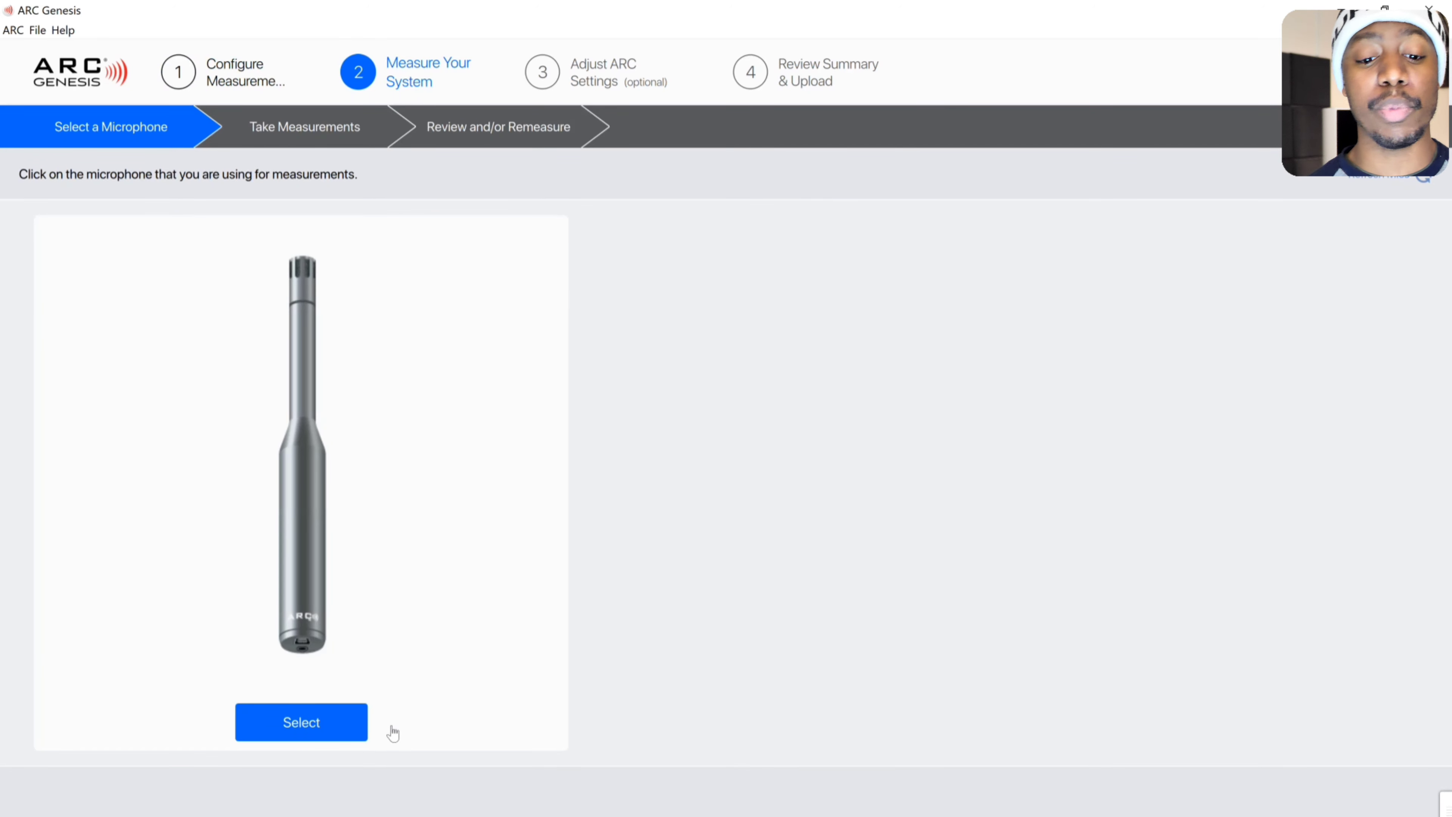
# Run AVM 1's position 2 measurements with the ARC mic, pausing on Subwoofer 2's critical audio problem
pyautogui.click(348, 734)
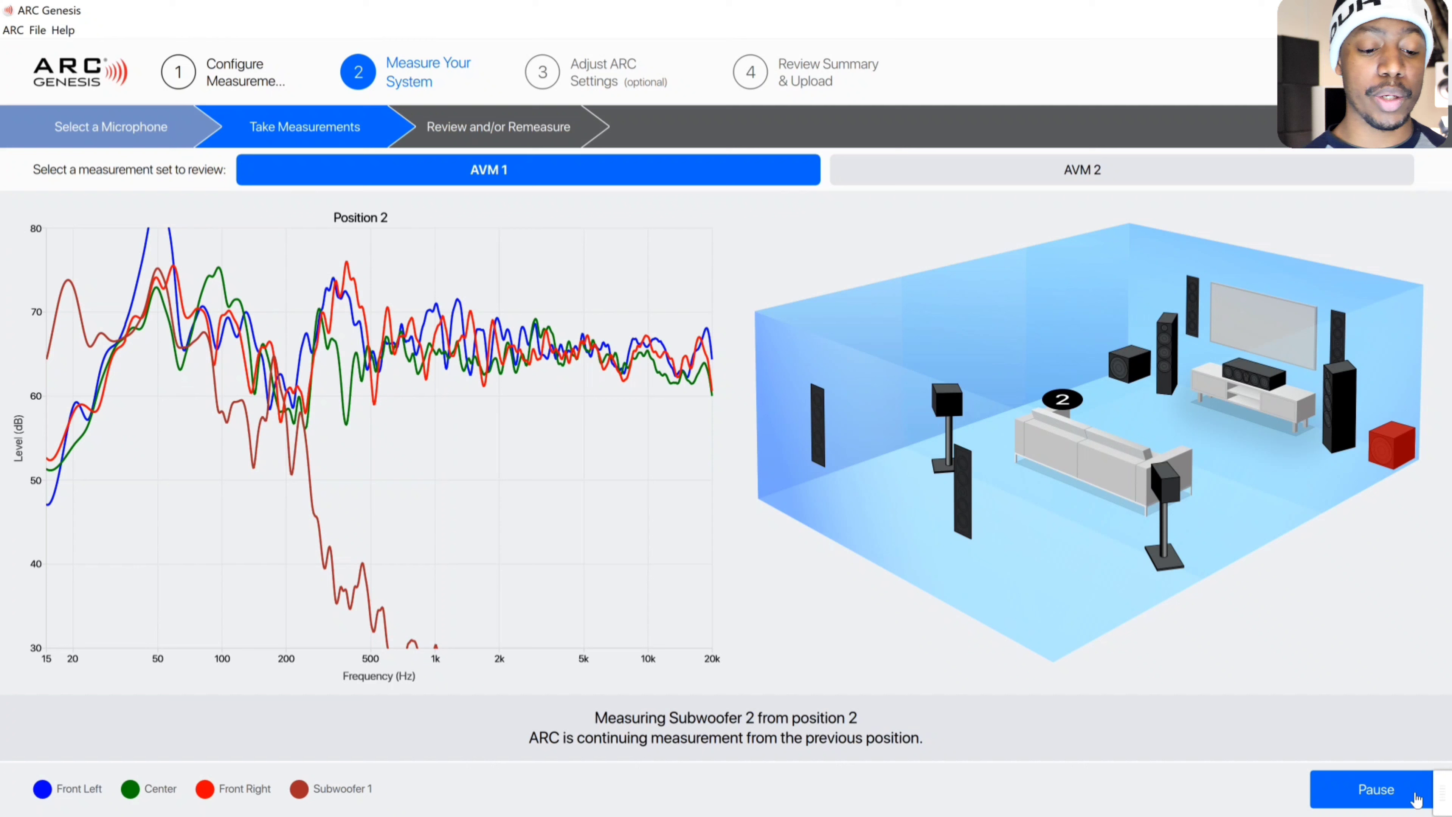
pyautogui.click(1415, 800)
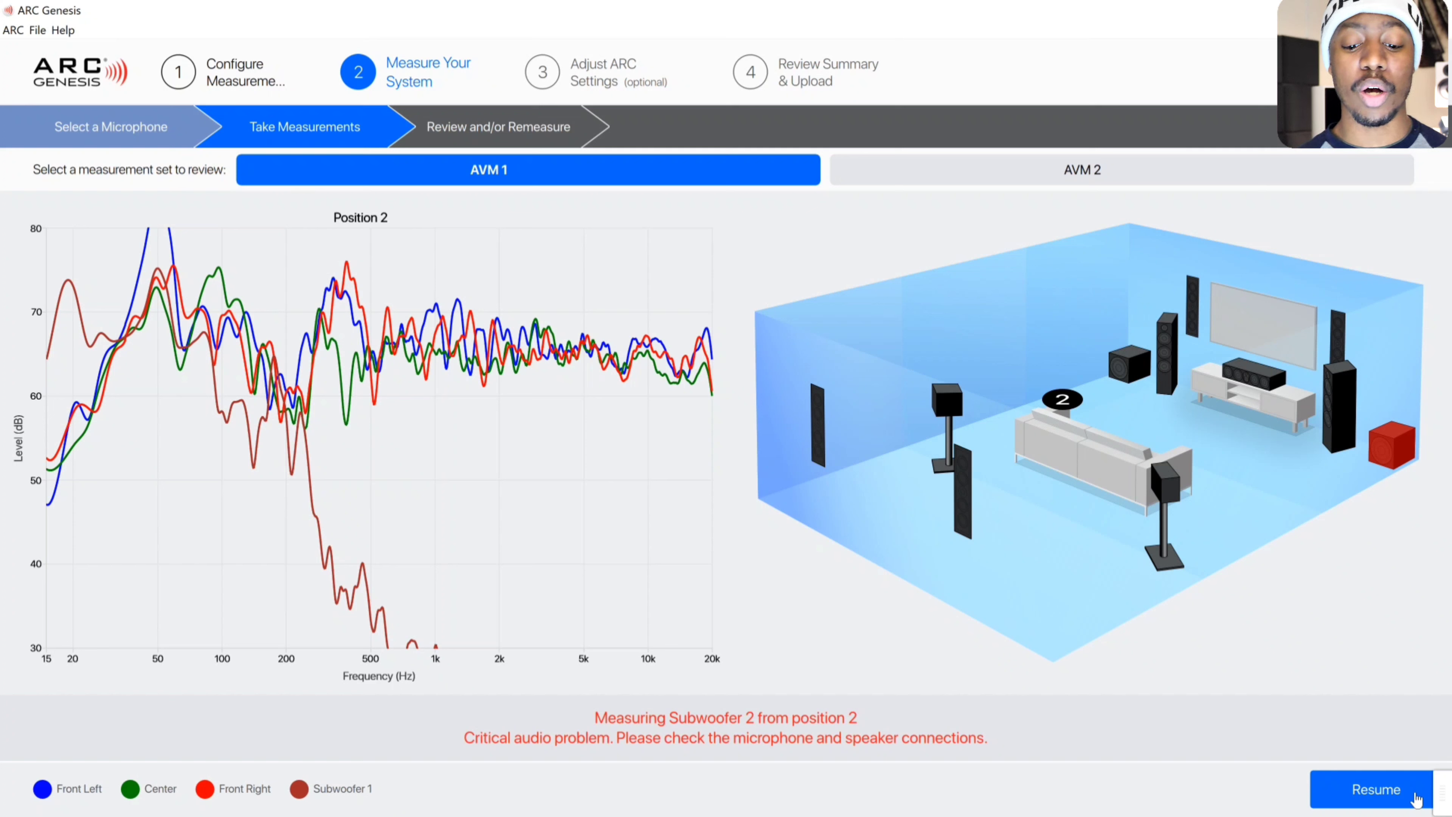
pyautogui.click(1438, 793)
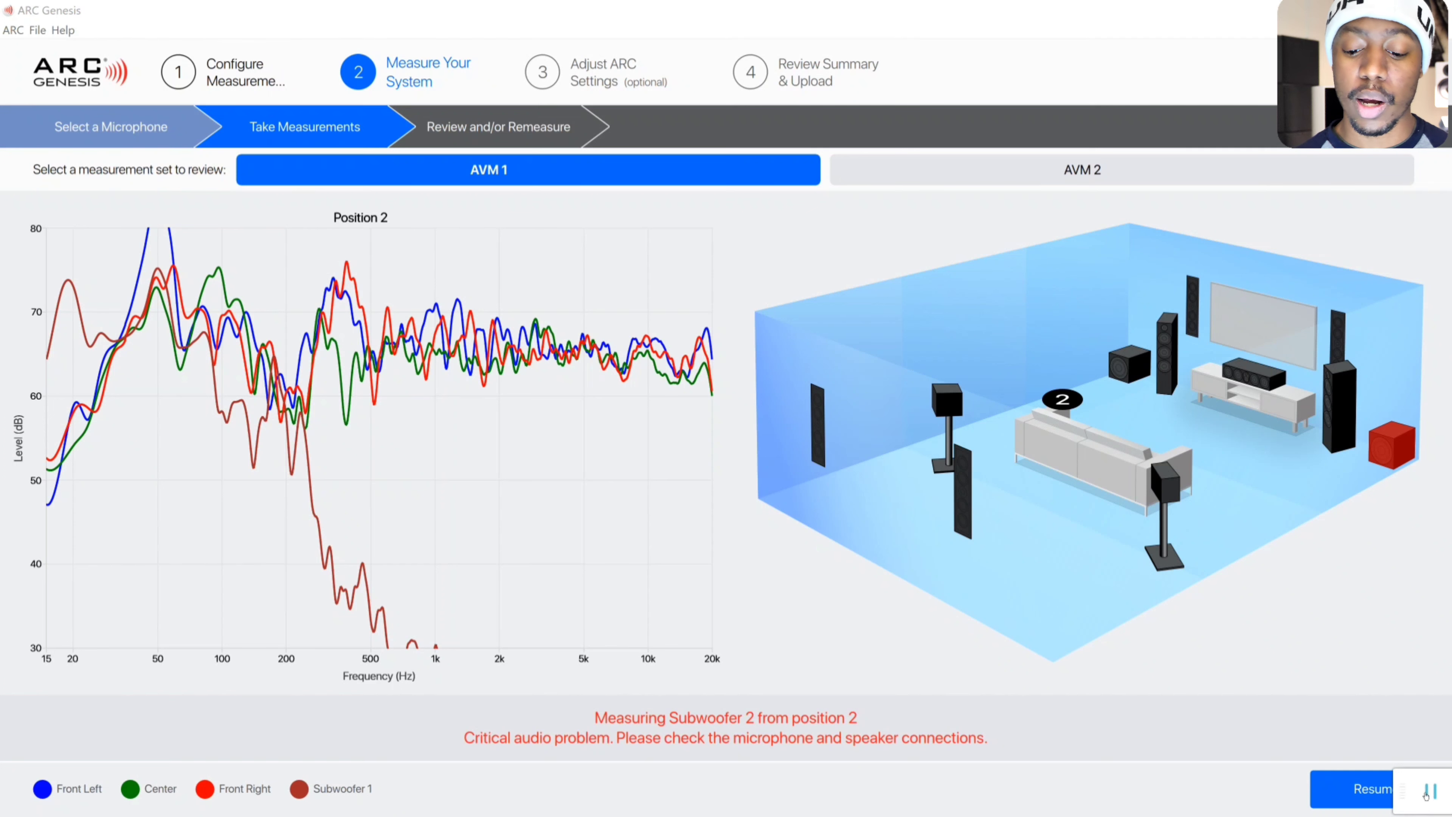
# Resume the run and wait for ARC to calculate correction curves until an upload is available
pyautogui.click(1429, 791)
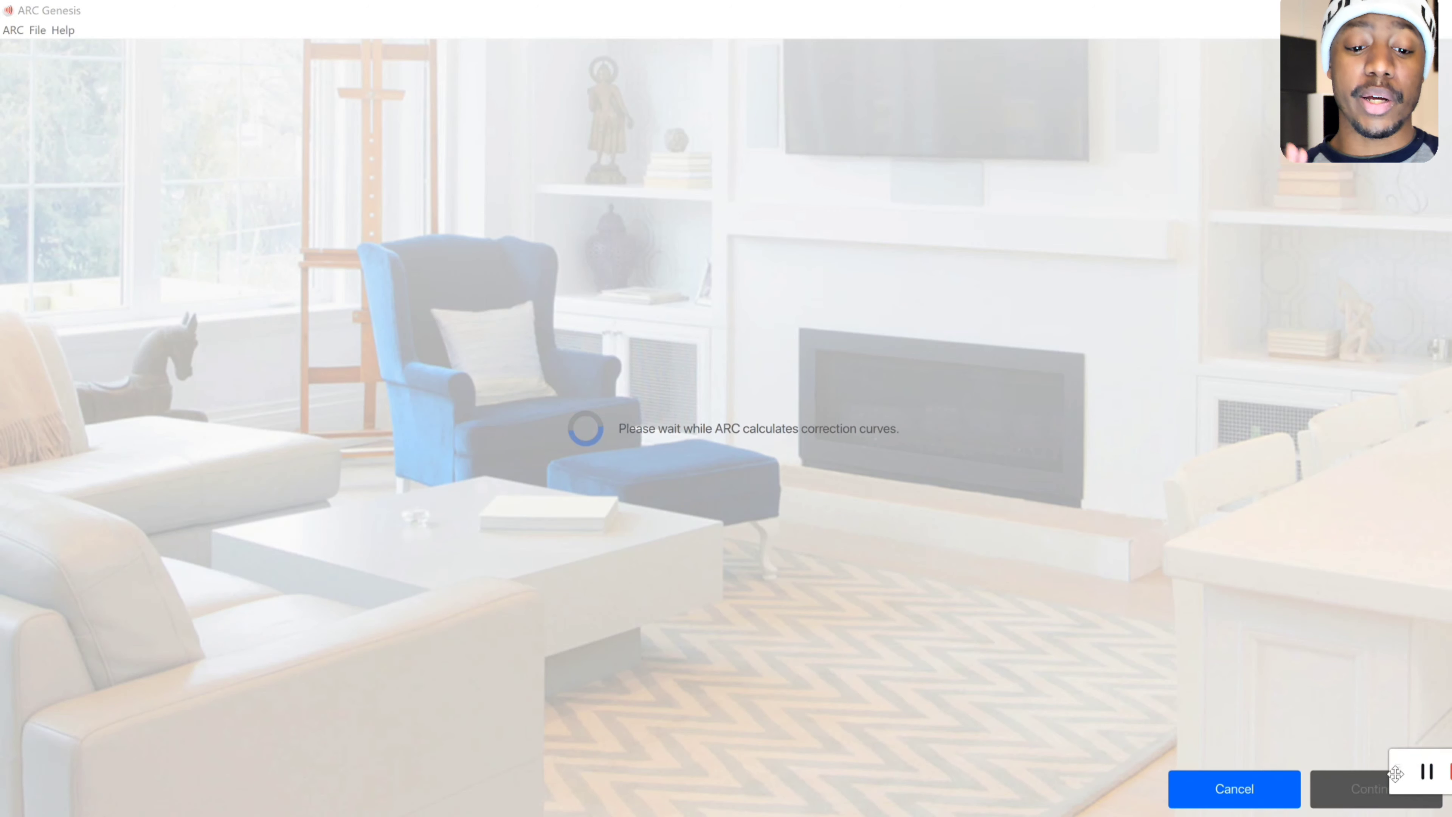
pyautogui.moveTo(1395, 773); pyautogui.dragTo(1447, 747)
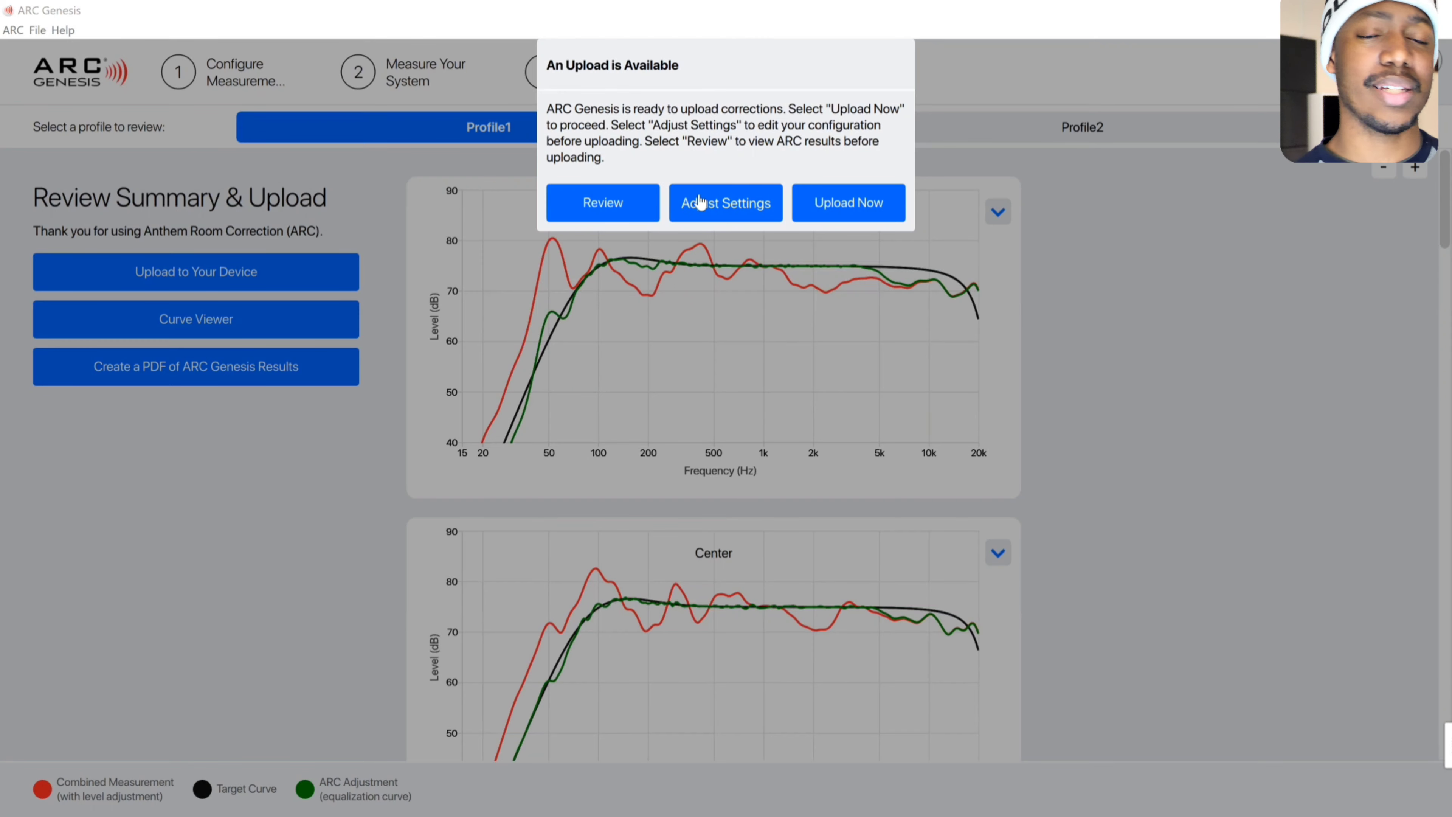
# Review Profile1 results, checking Front Left's zoom options, then scroll down to Subwoofer 1 and 2
pyautogui.click(602, 203)
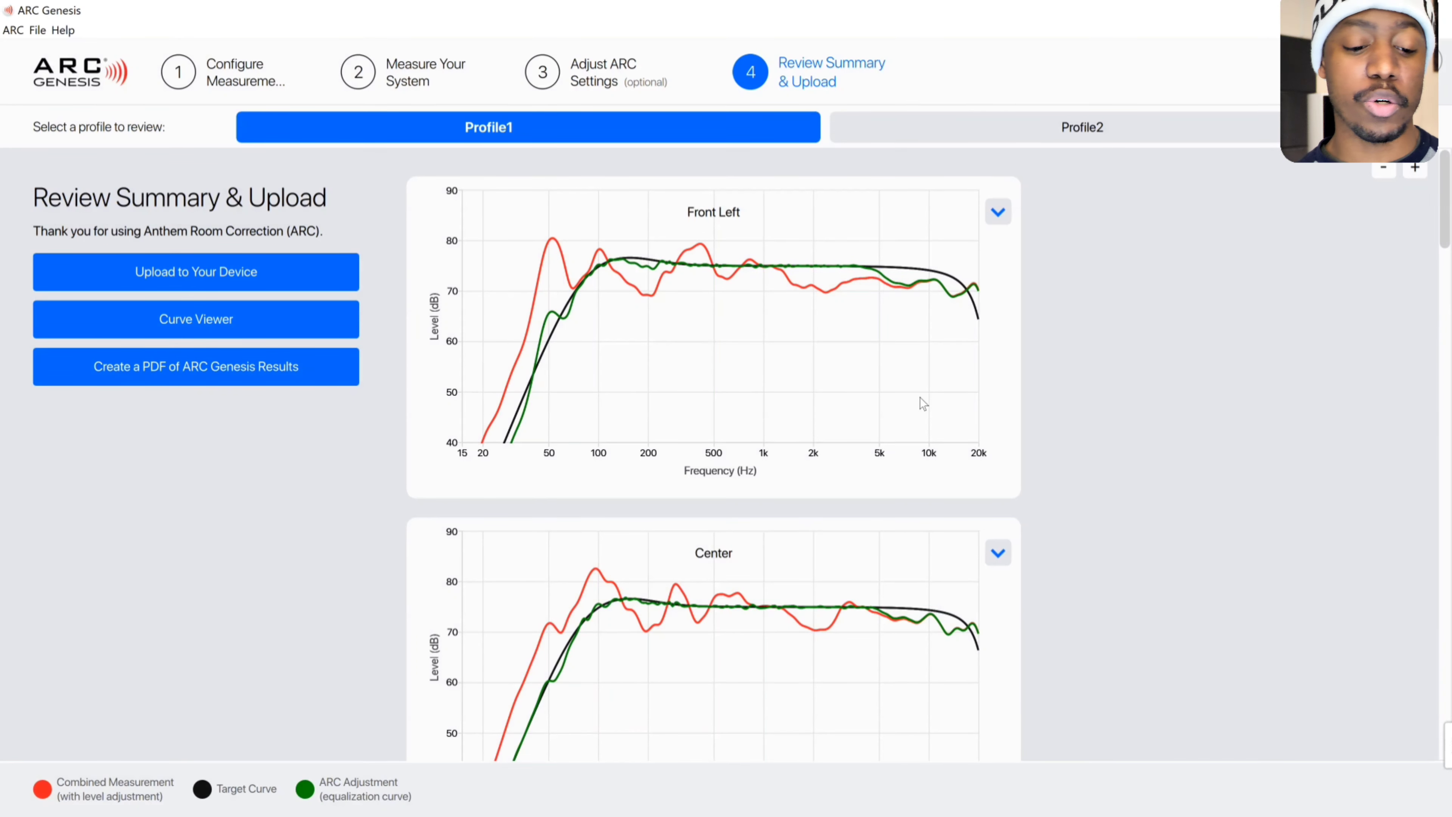
pyautogui.click(997, 212)
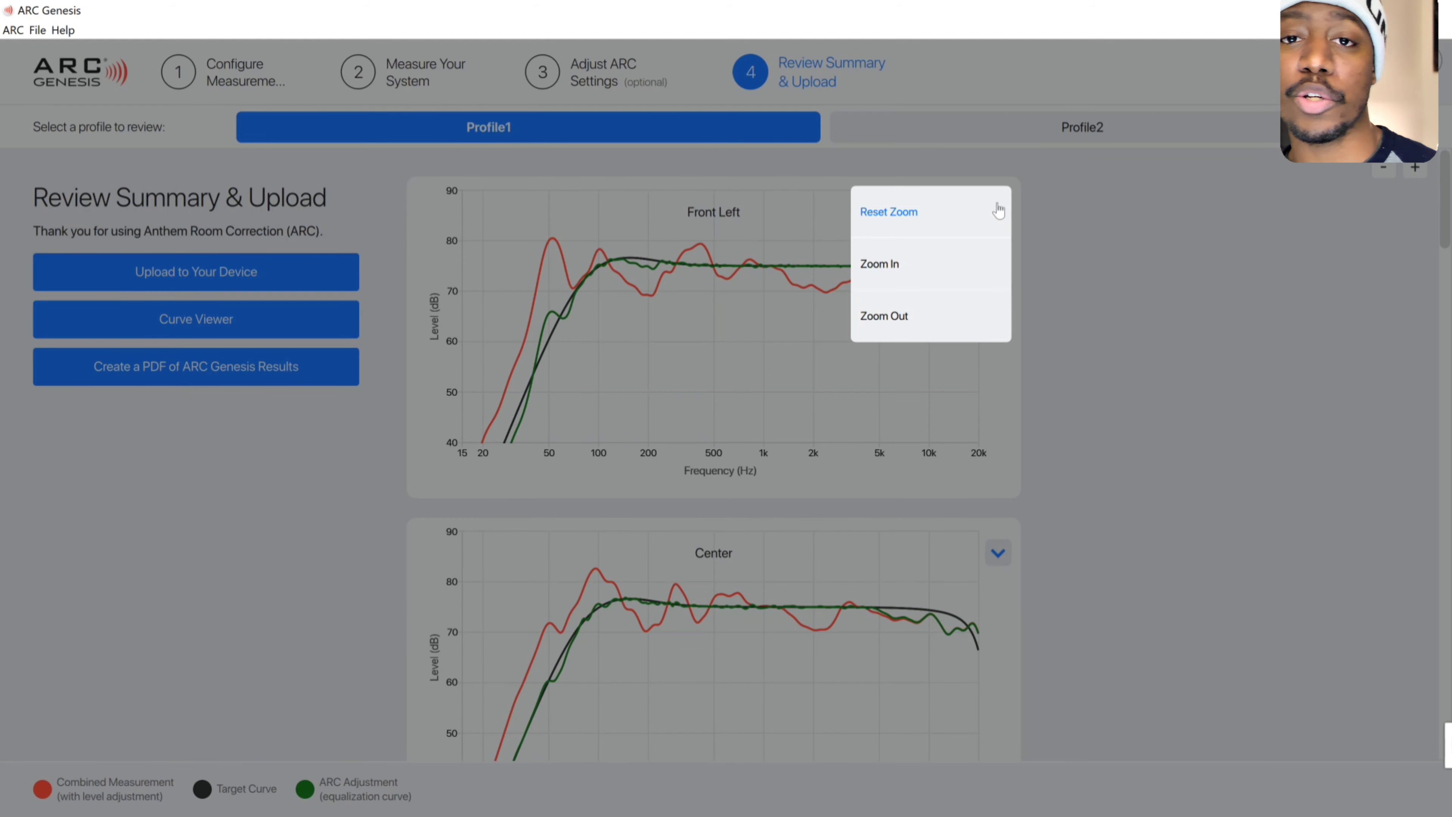
pyautogui.click(1118, 234)
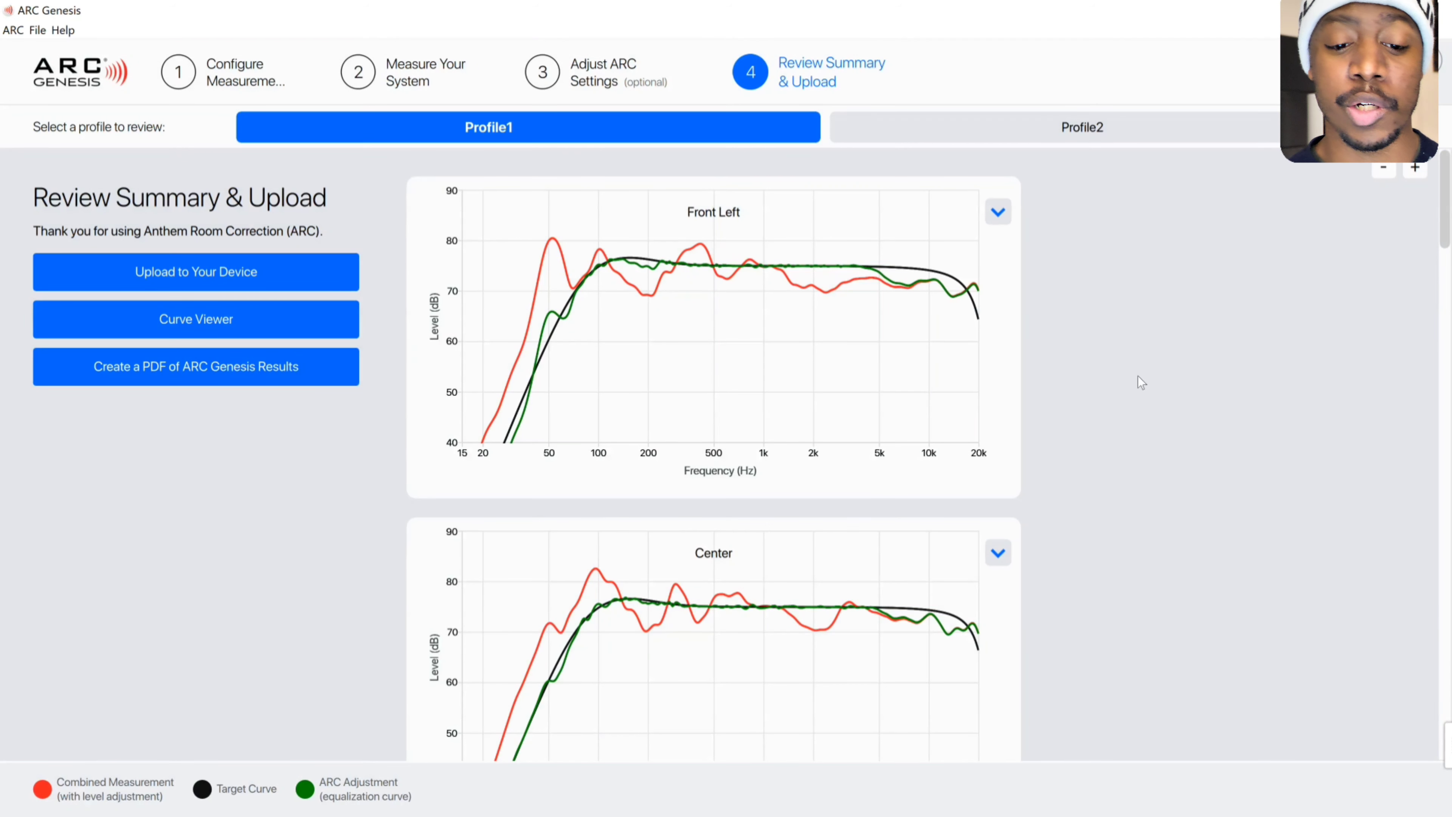
pyautogui.scroll(-10, 1139, 380)
pyautogui.scroll(5, 1140, 382)
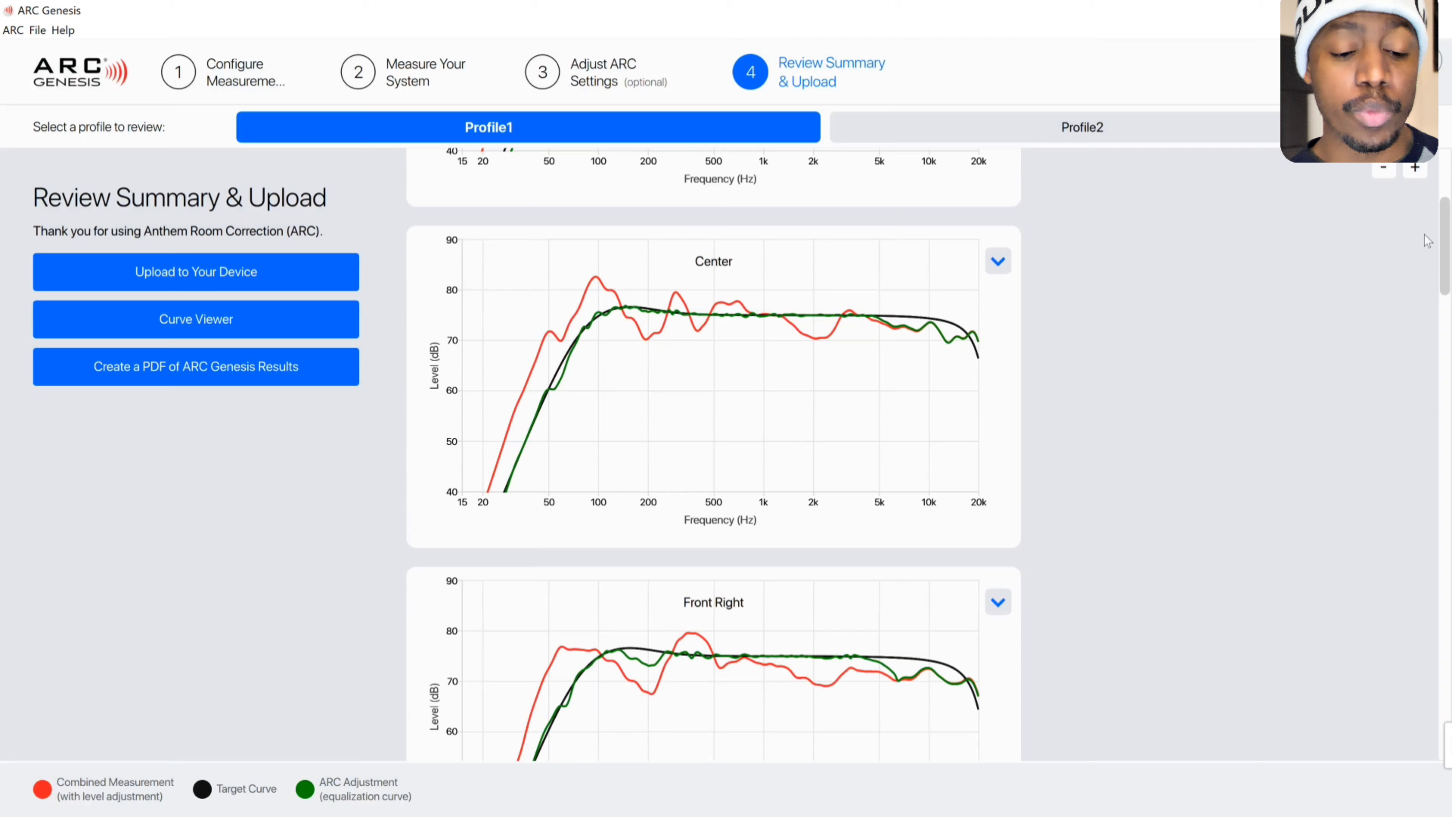
pyautogui.scroll(-1, 929, 457)
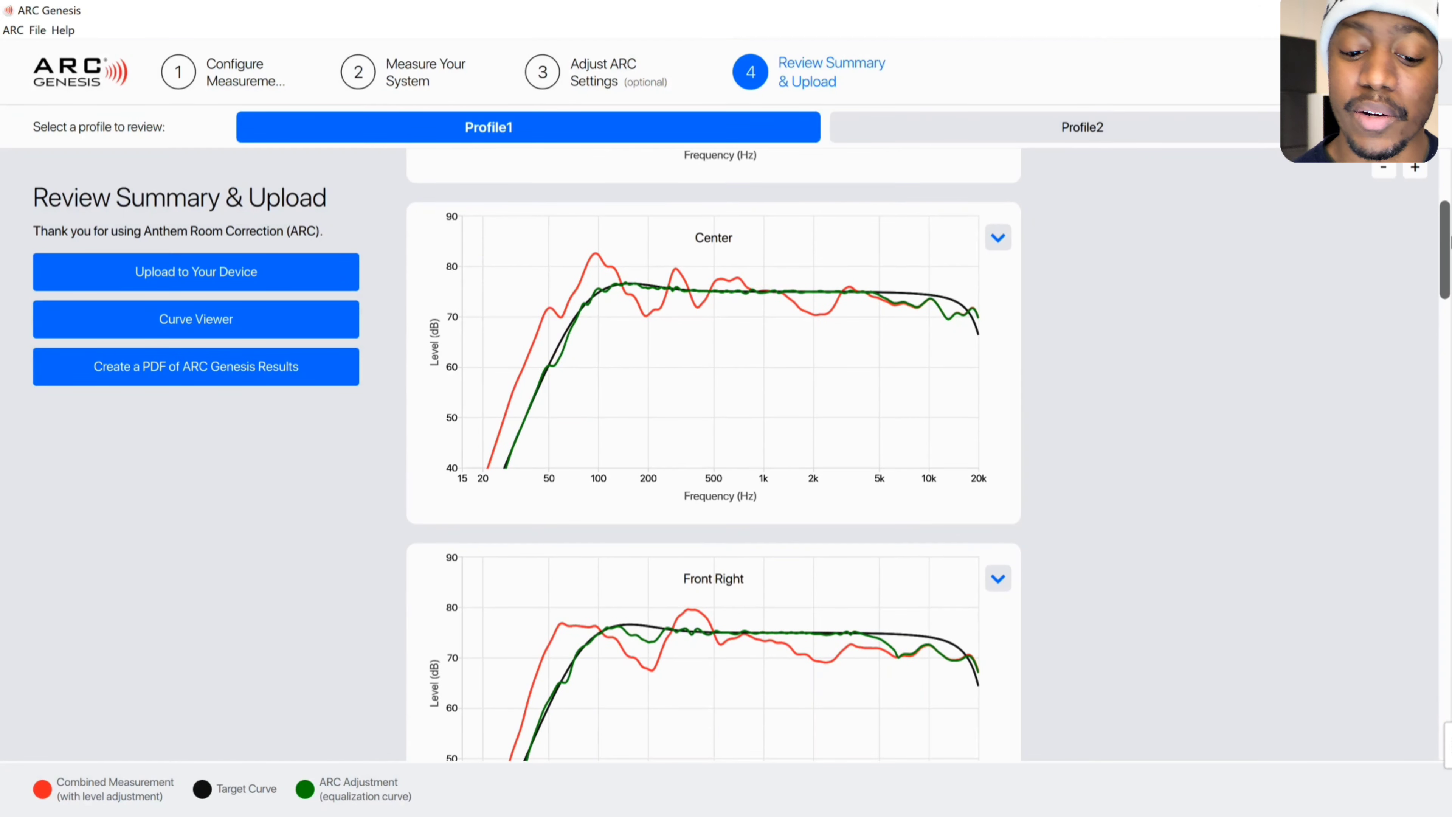
pyautogui.moveTo(1450, 240); pyautogui.dragTo(1450, 194)
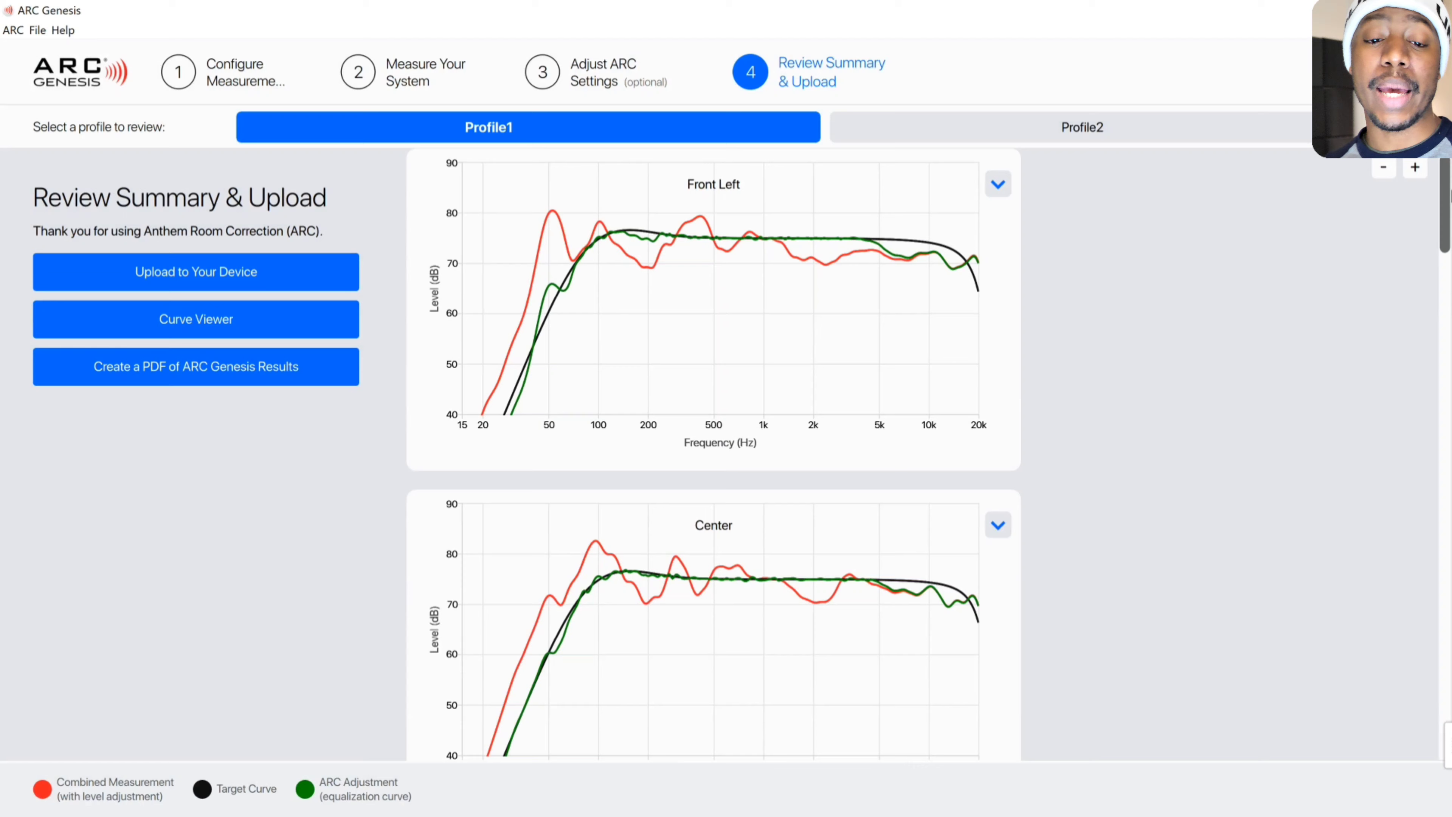
pyautogui.moveTo(1449, 194); pyautogui.dragTo(1450, 235)
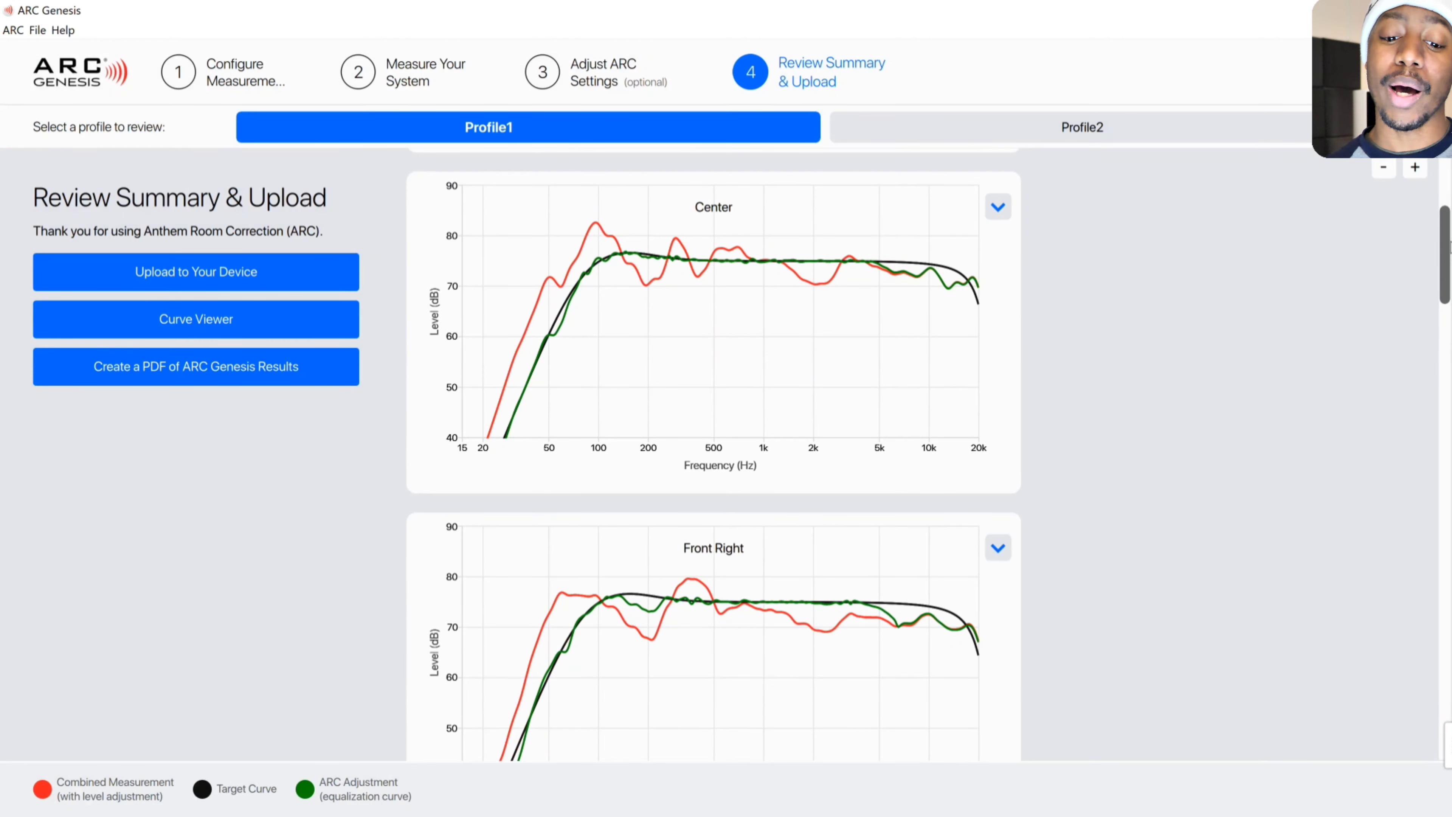
pyautogui.moveTo(1449, 246); pyautogui.dragTo(1449, 686)
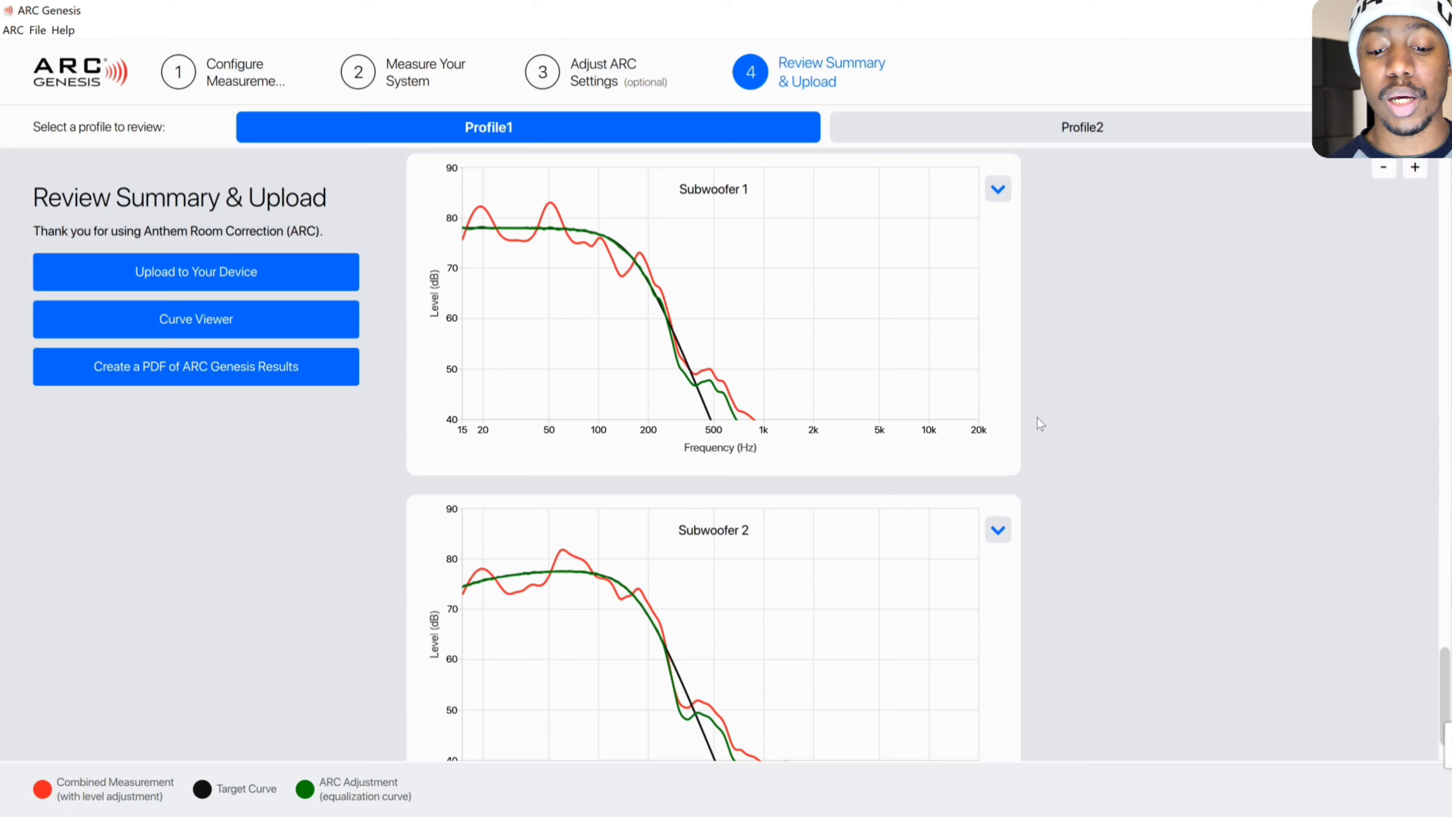
# Scroll back up through Profile1's Review Summary charts
pyautogui.scroll(15, 1039, 423)
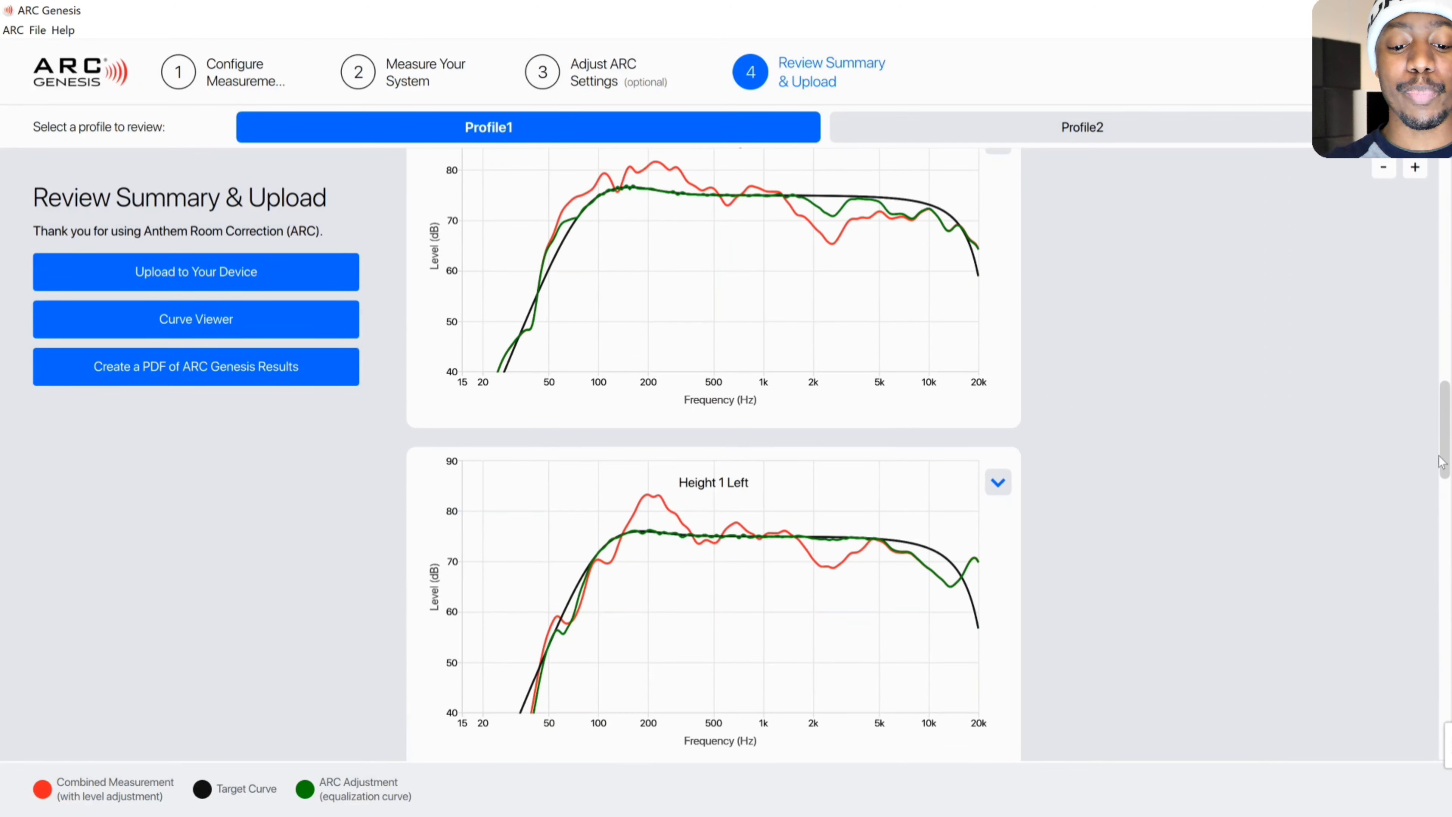
pyautogui.moveTo(1440, 460); pyautogui.dragTo(1447, 710)
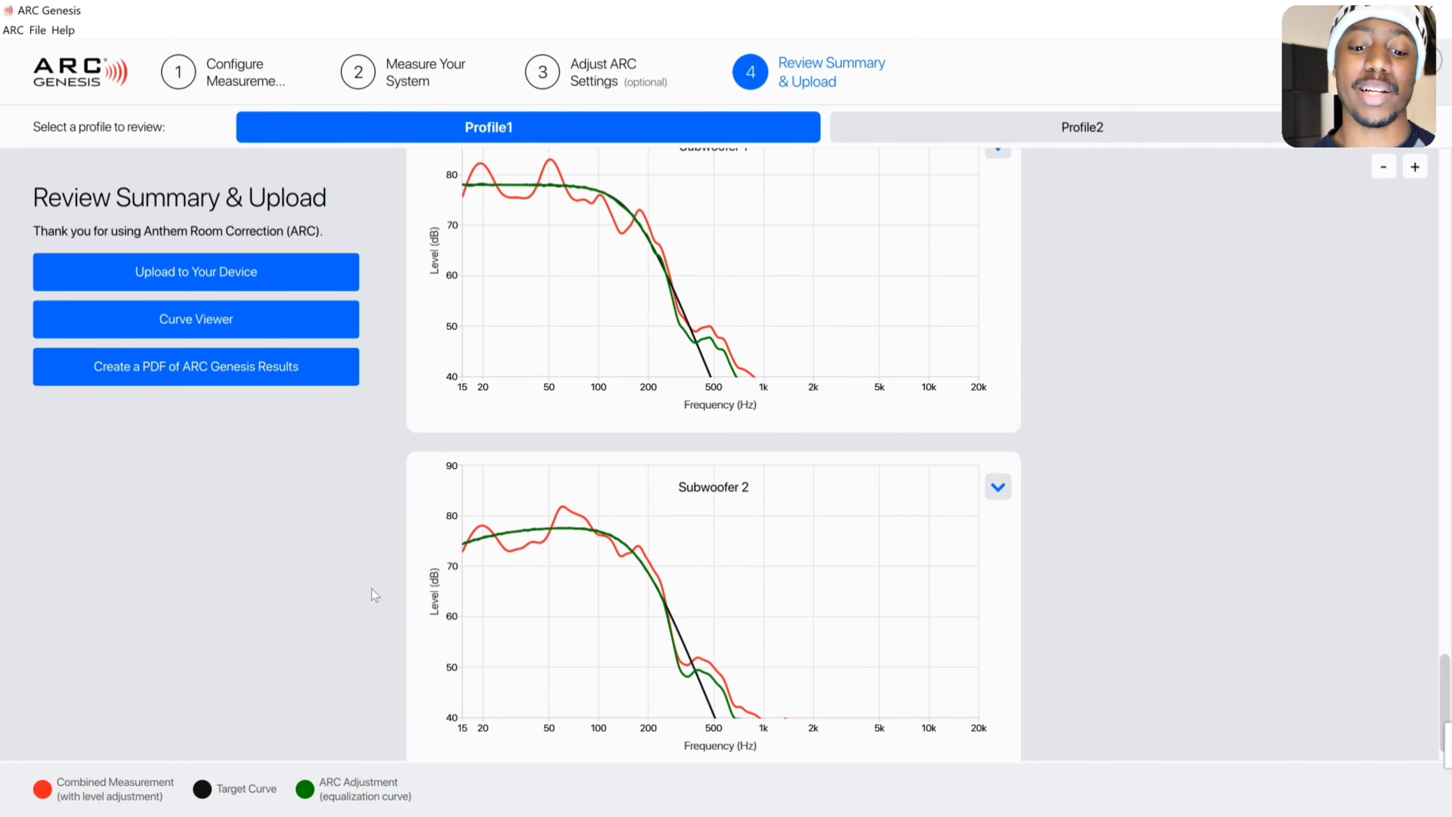
pyautogui.scroll(10, 1146, 348)
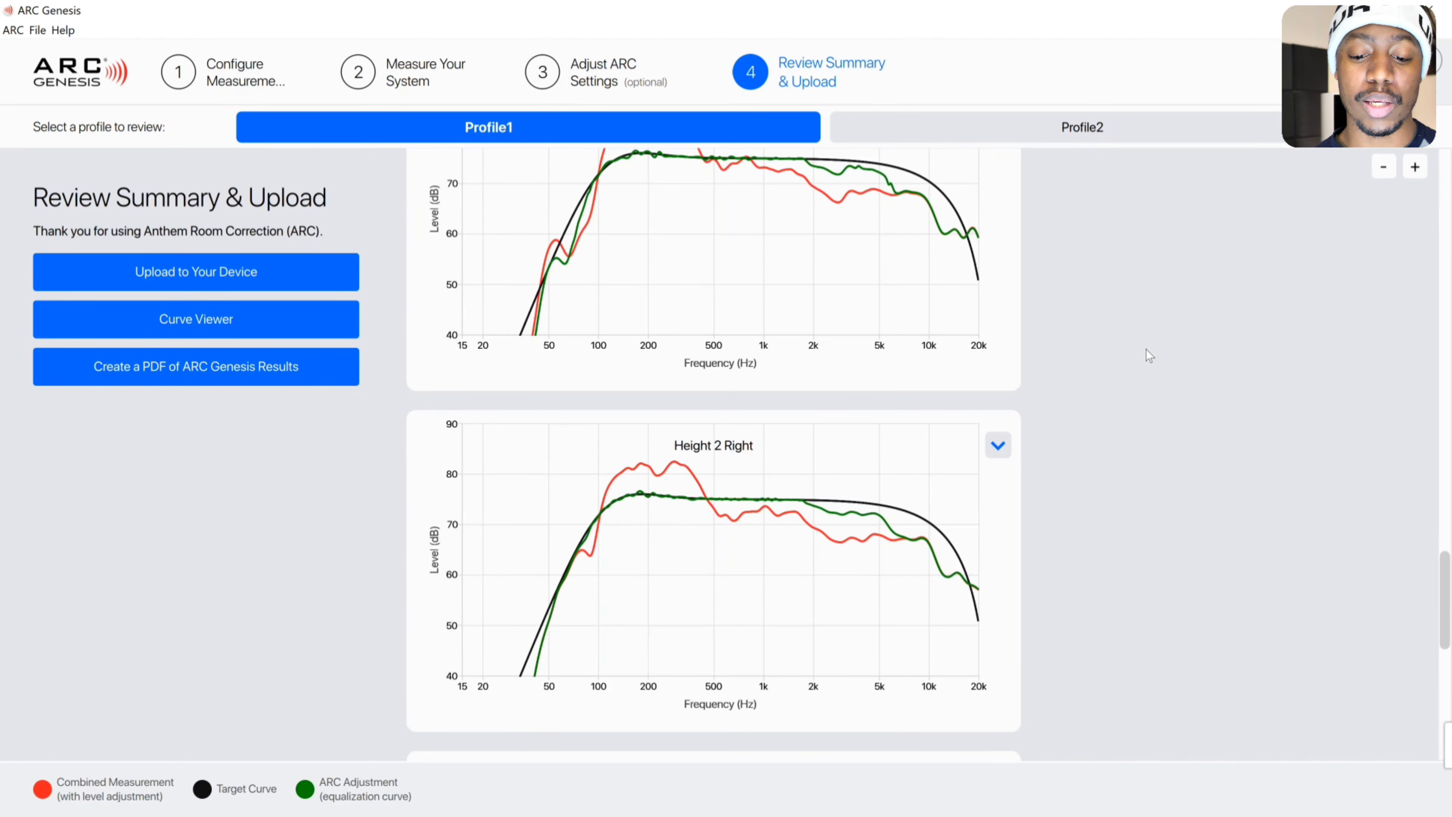
pyautogui.scroll(20, 1145, 348)
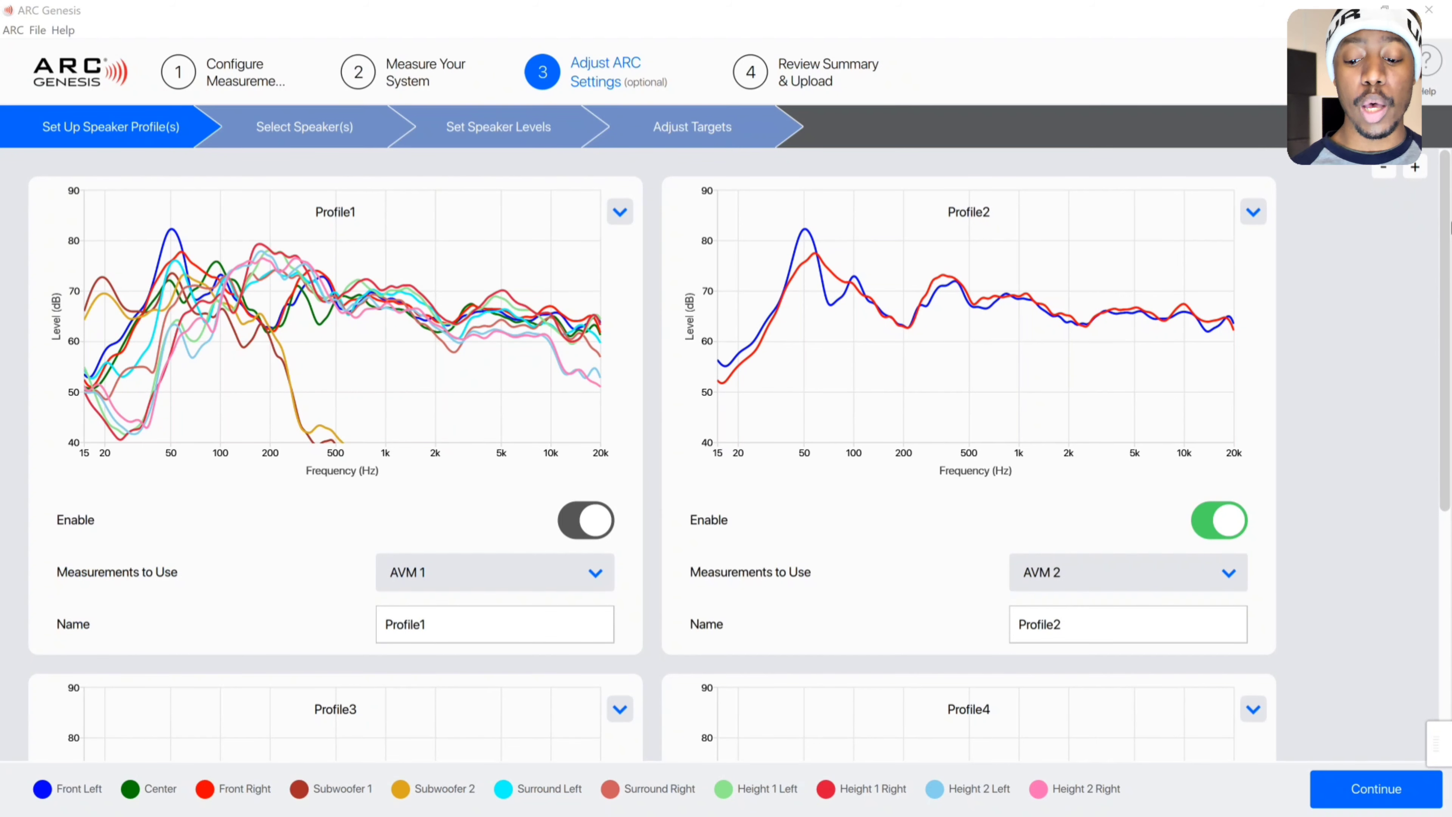
# Check the Select Speaker(s), Set Speaker Levels and Adjust Targets tabs unchanged, then open Review Summary & Upload
pyautogui.moveTo(1449, 229)
pyautogui.mouseDown()
pyautogui.moveTo(1449, 406)
pyautogui.moveTo(1449, 220)
pyautogui.mouseUp()
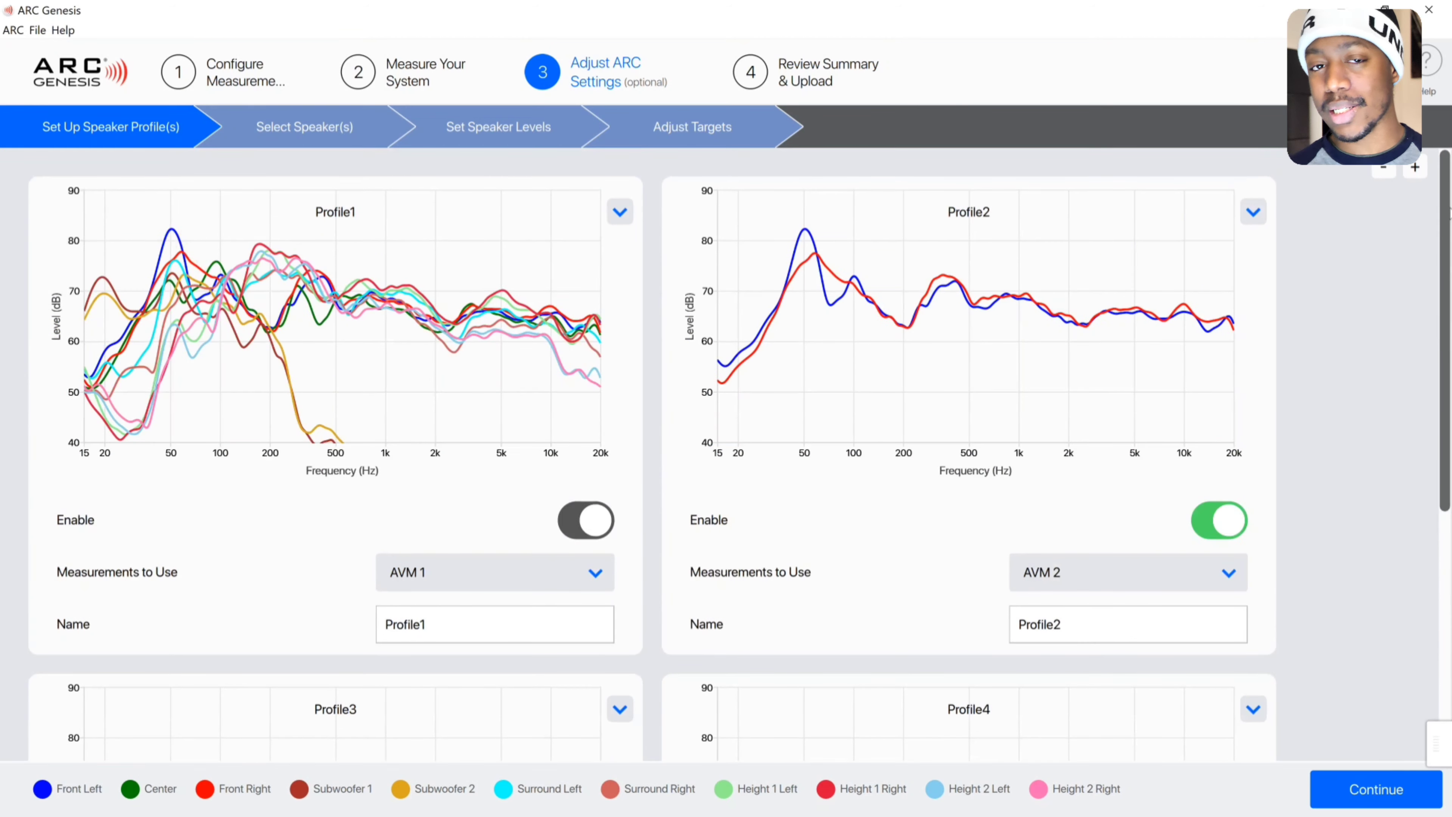
pyautogui.click(236, 133)
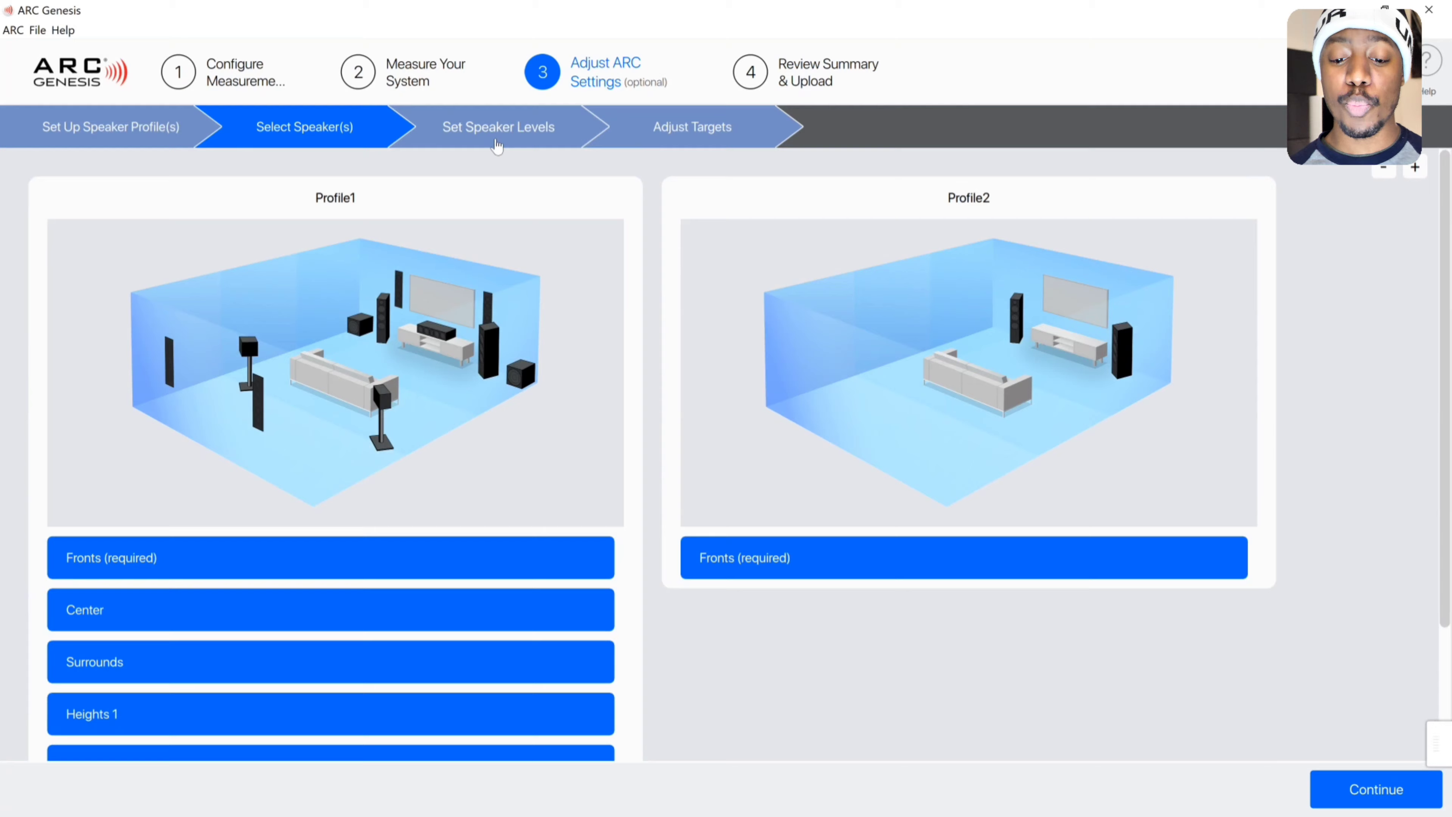
pyautogui.click(497, 143)
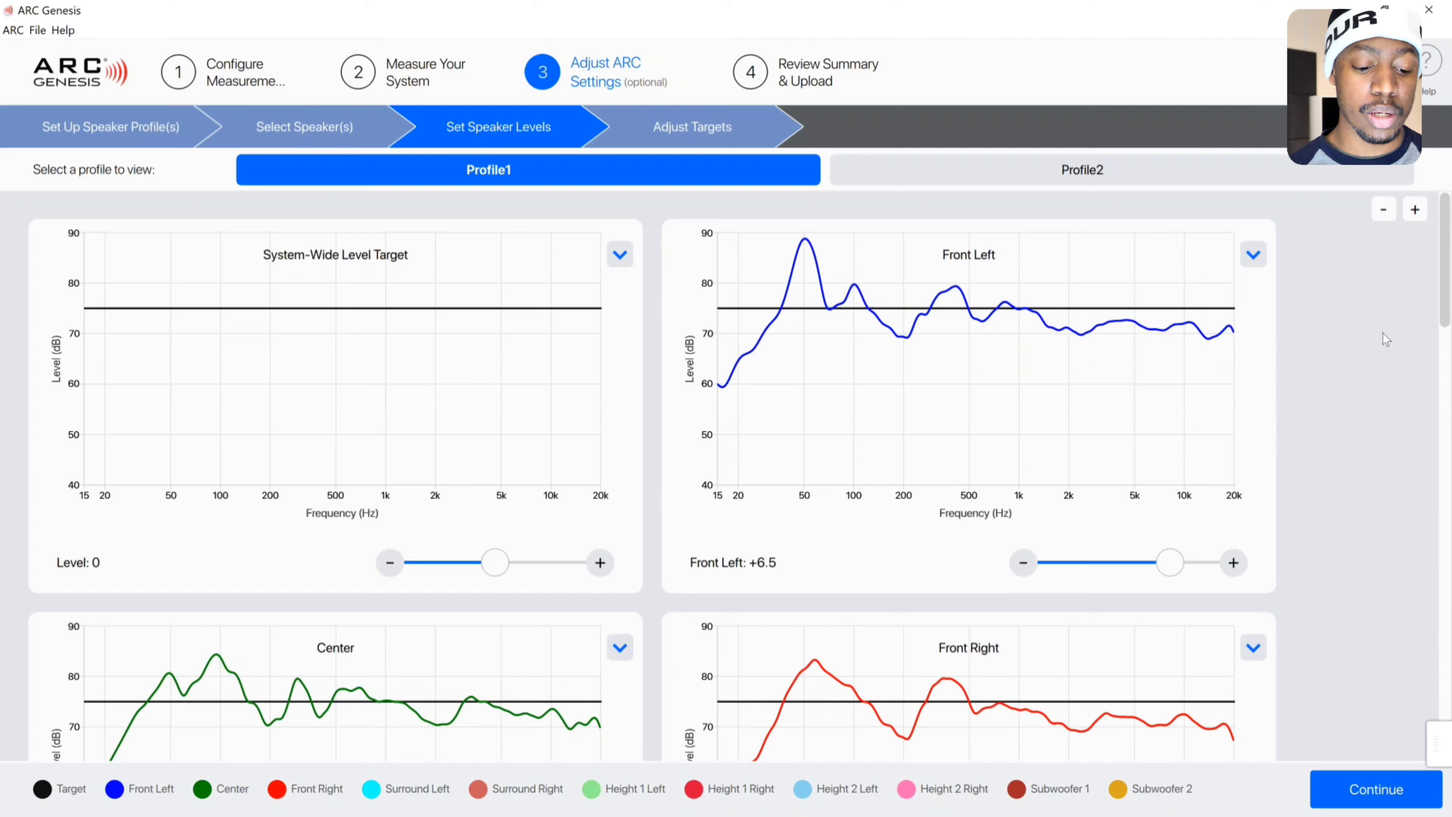
pyautogui.click(689, 110)
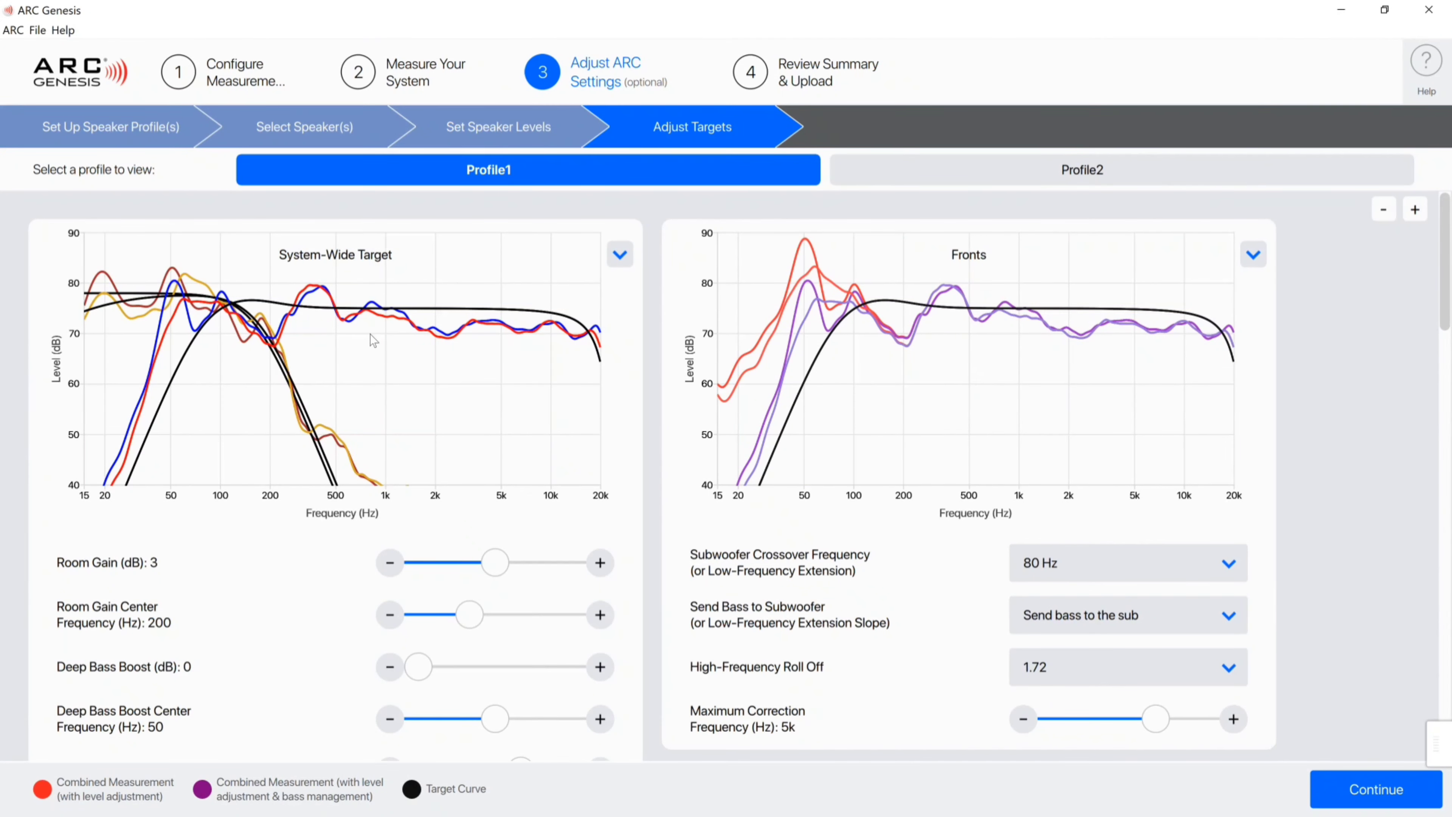
pyautogui.click(800, 68)
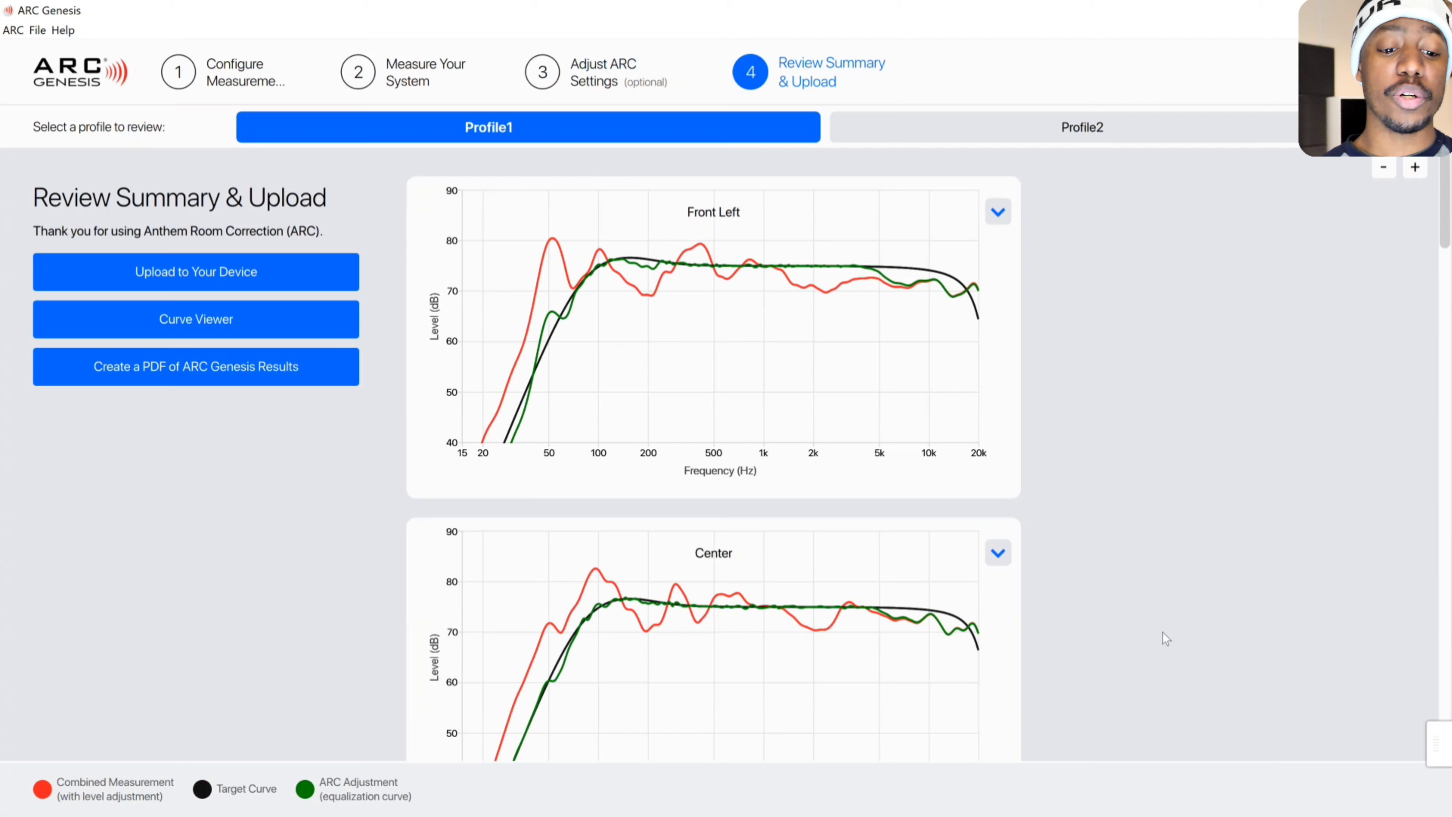
pyautogui.moveTo(1391, 767)
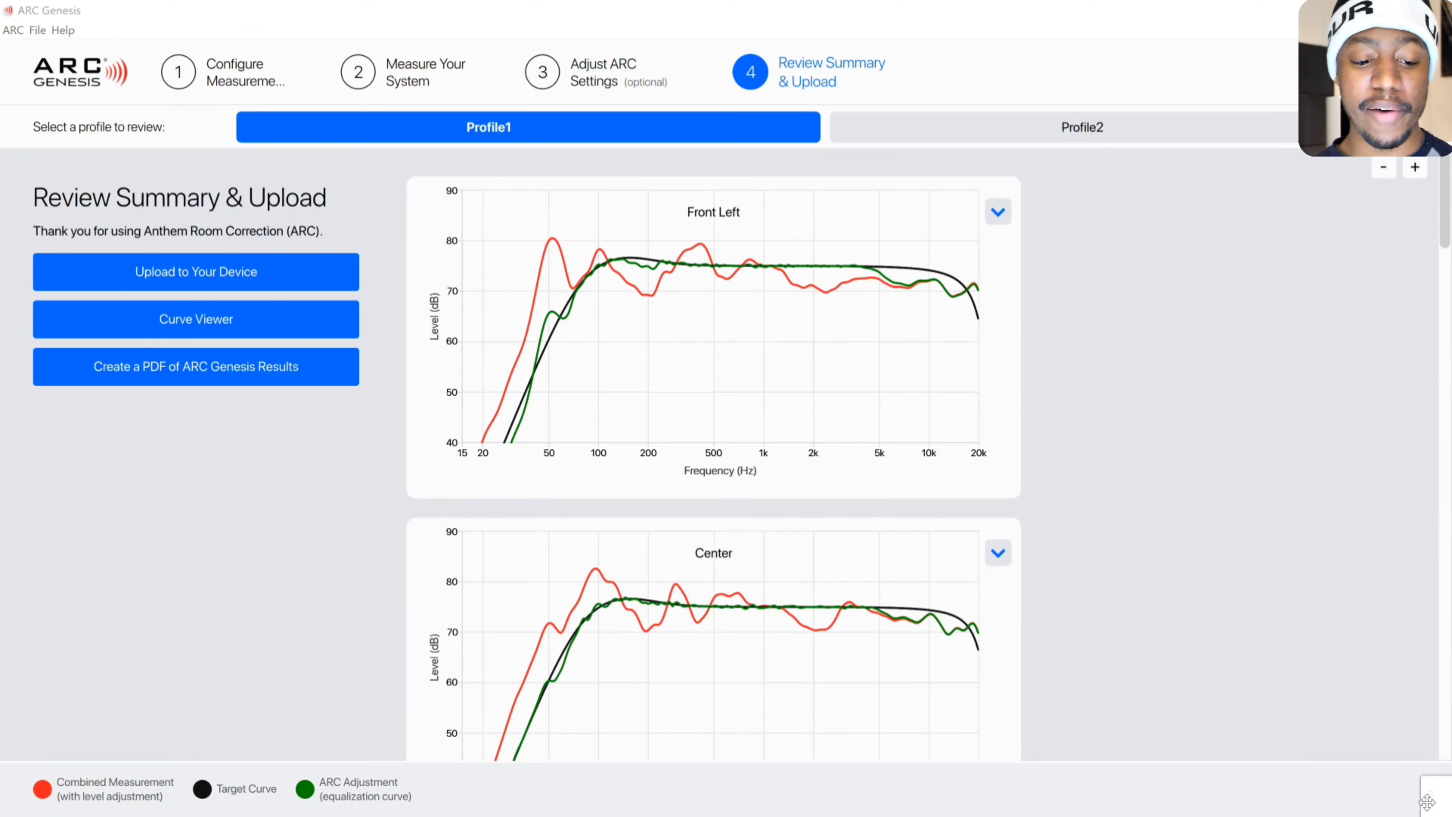
# Start uploading the ARC room corrections to the Anthem AVM70
pyautogui.click(283, 269)
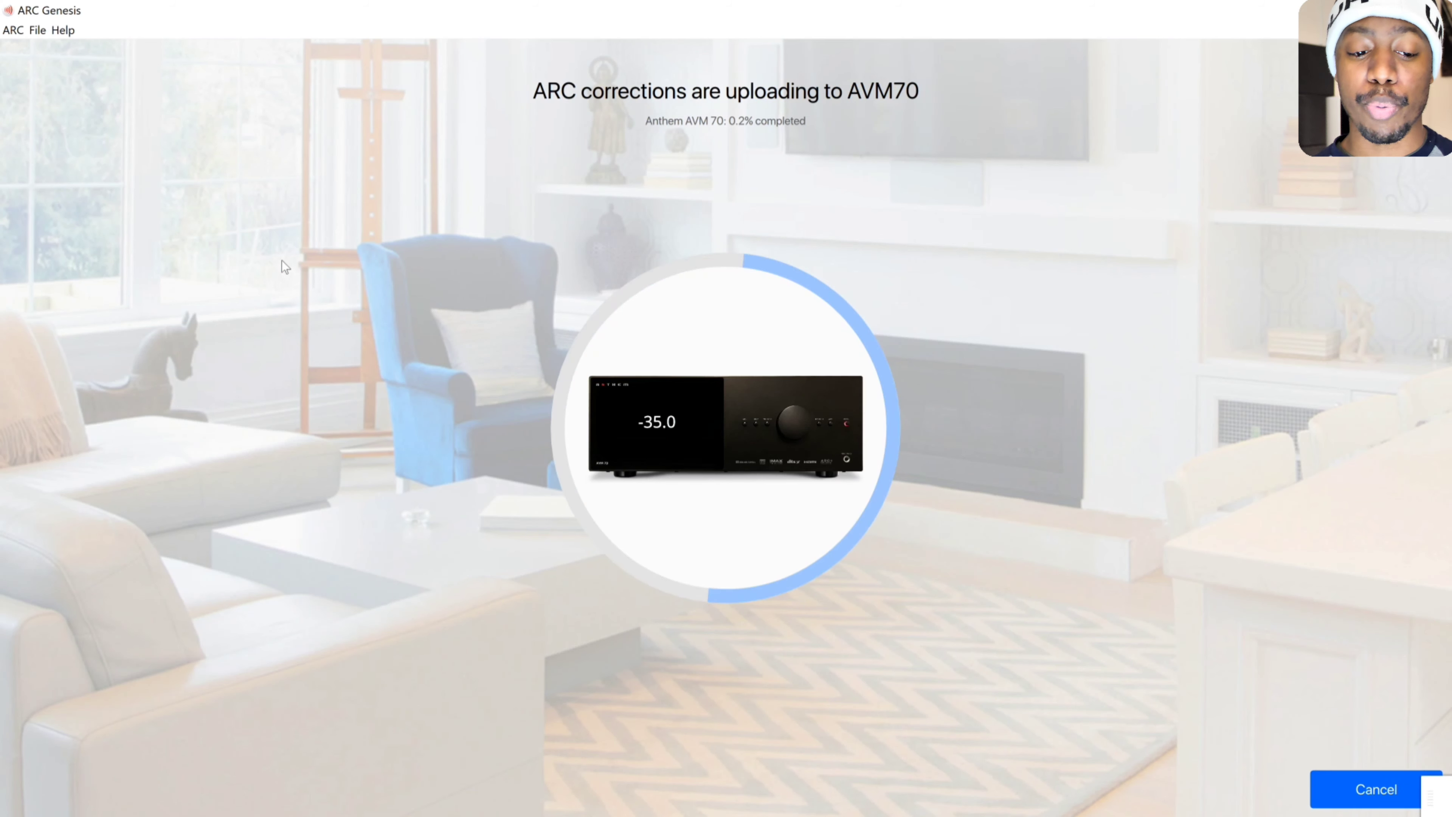